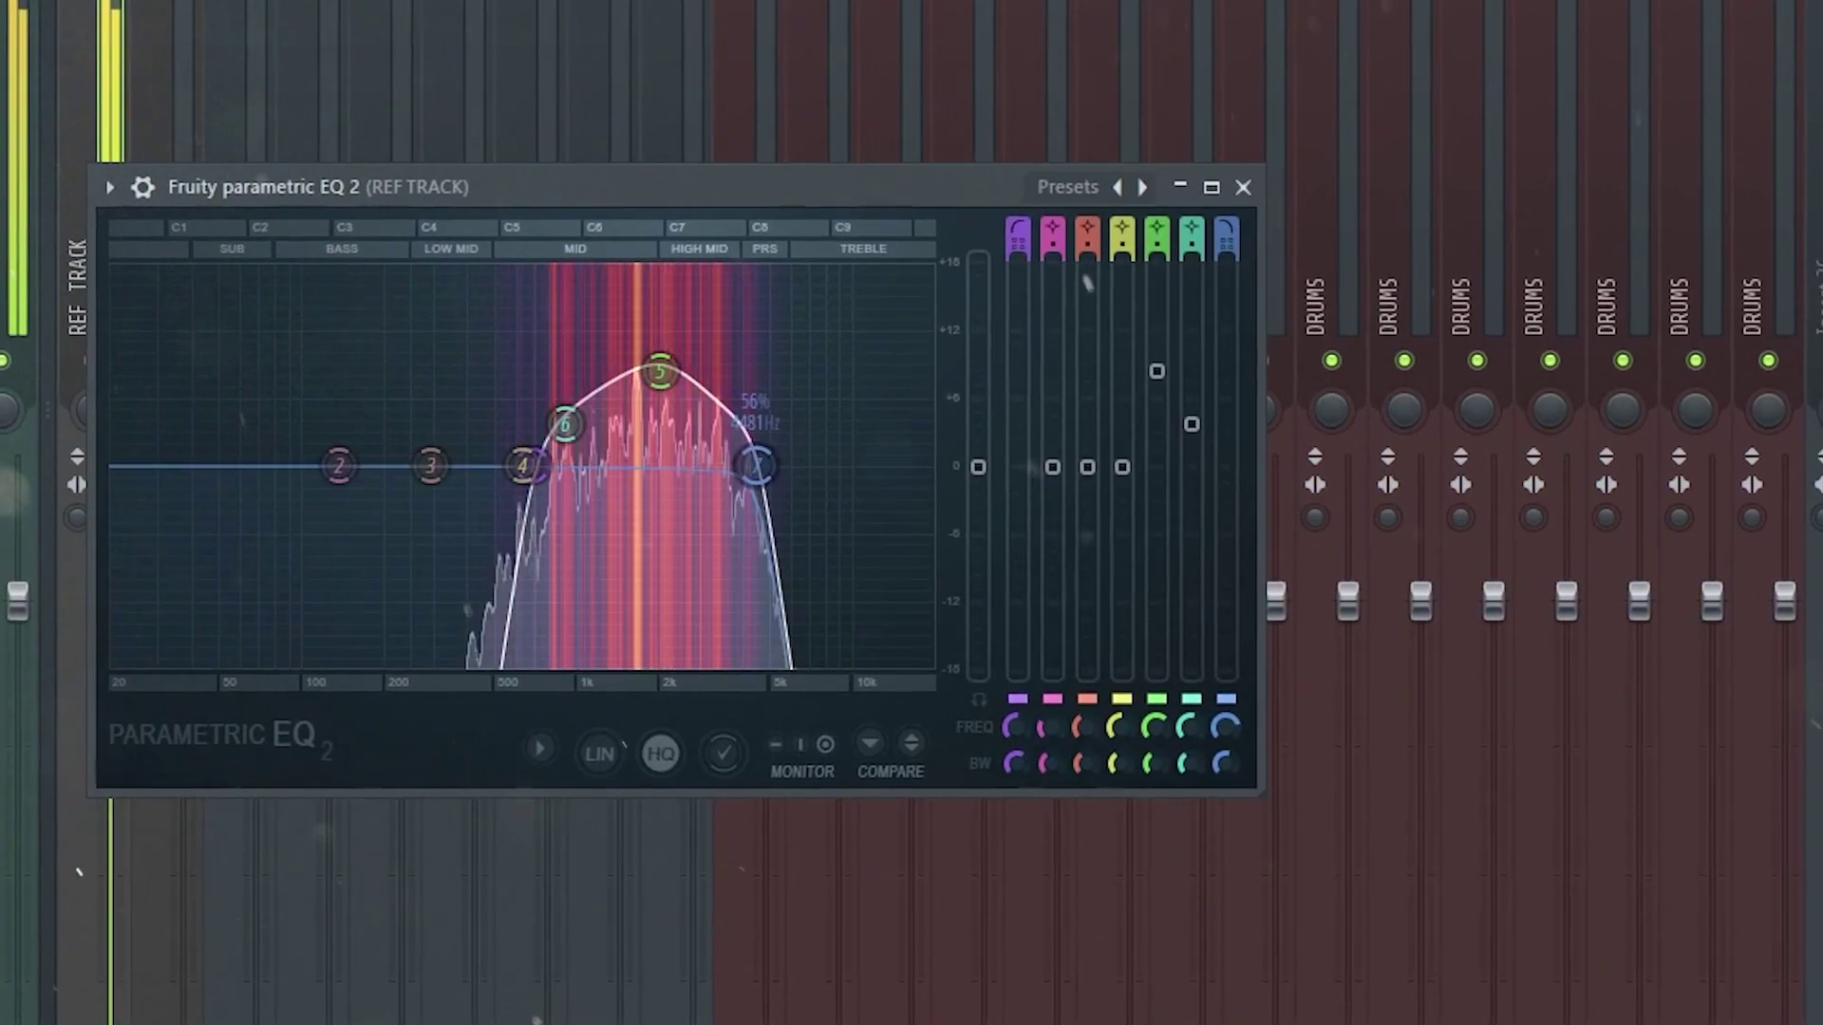
Render the filtered reference track to audio and dump its notes to a piano roll pattern via Convert to score.
key(alt+r)
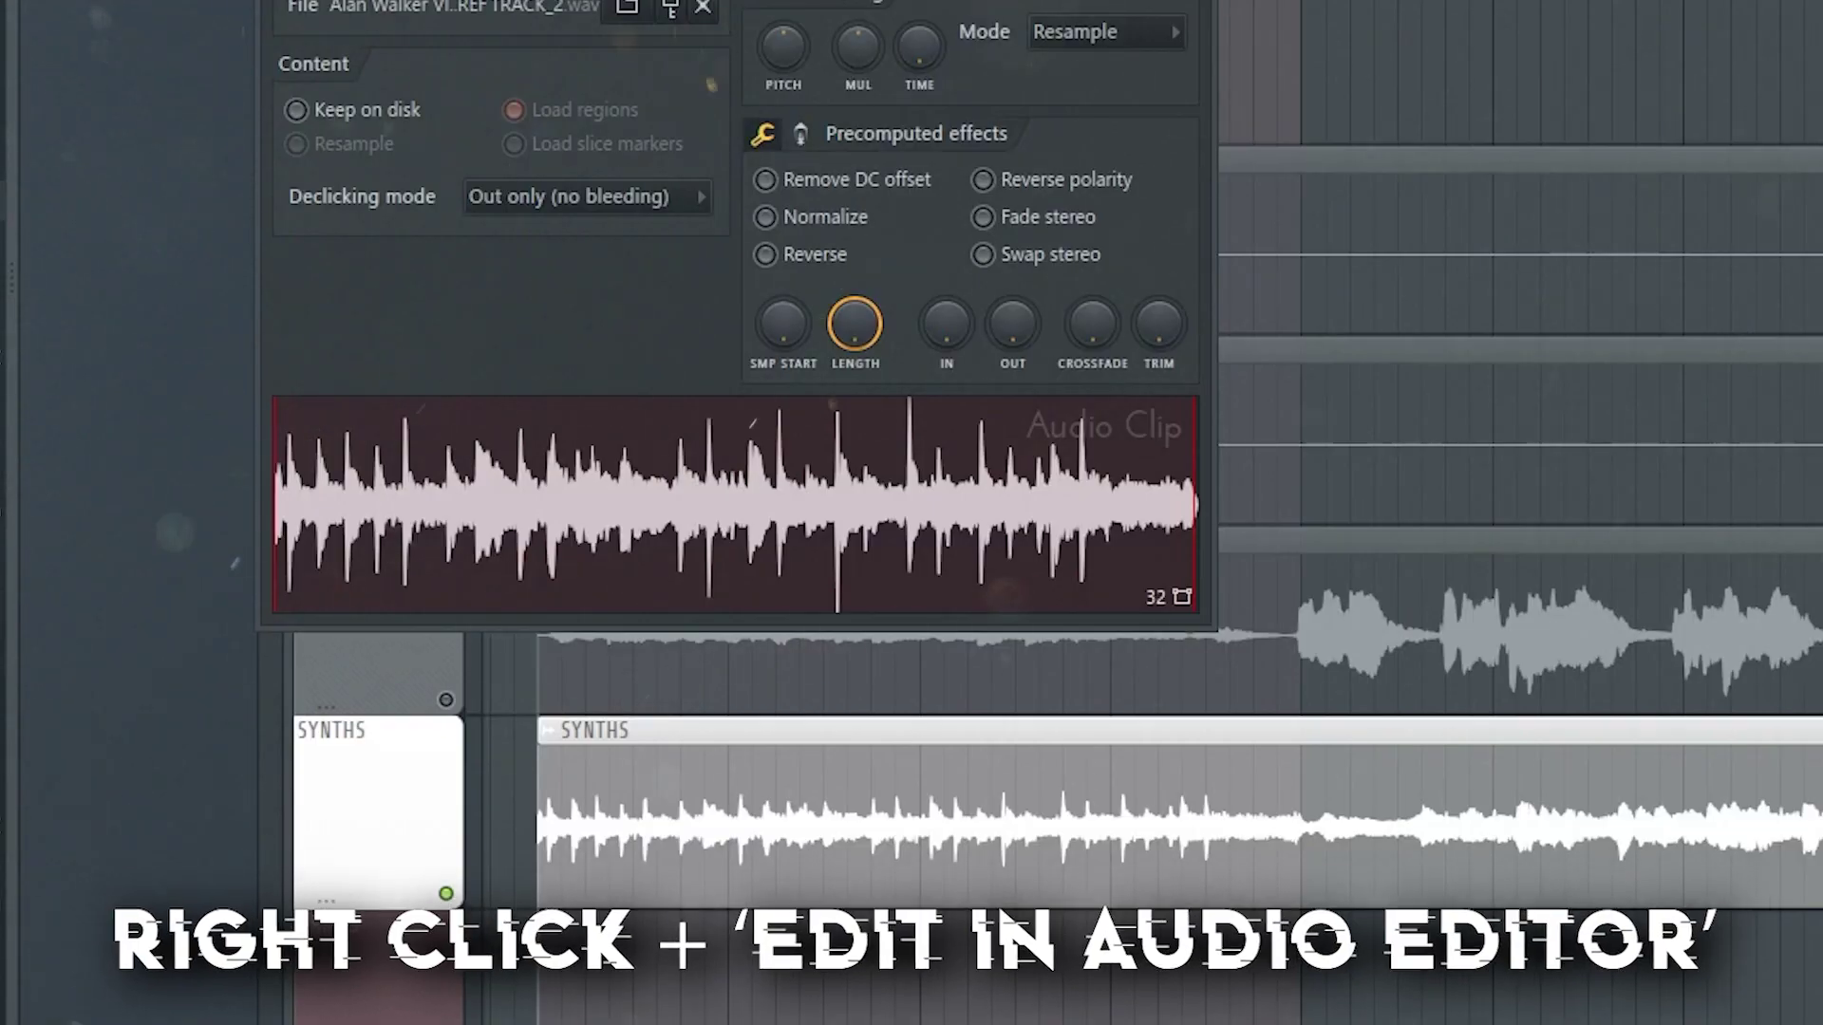
right_click(790, 526)
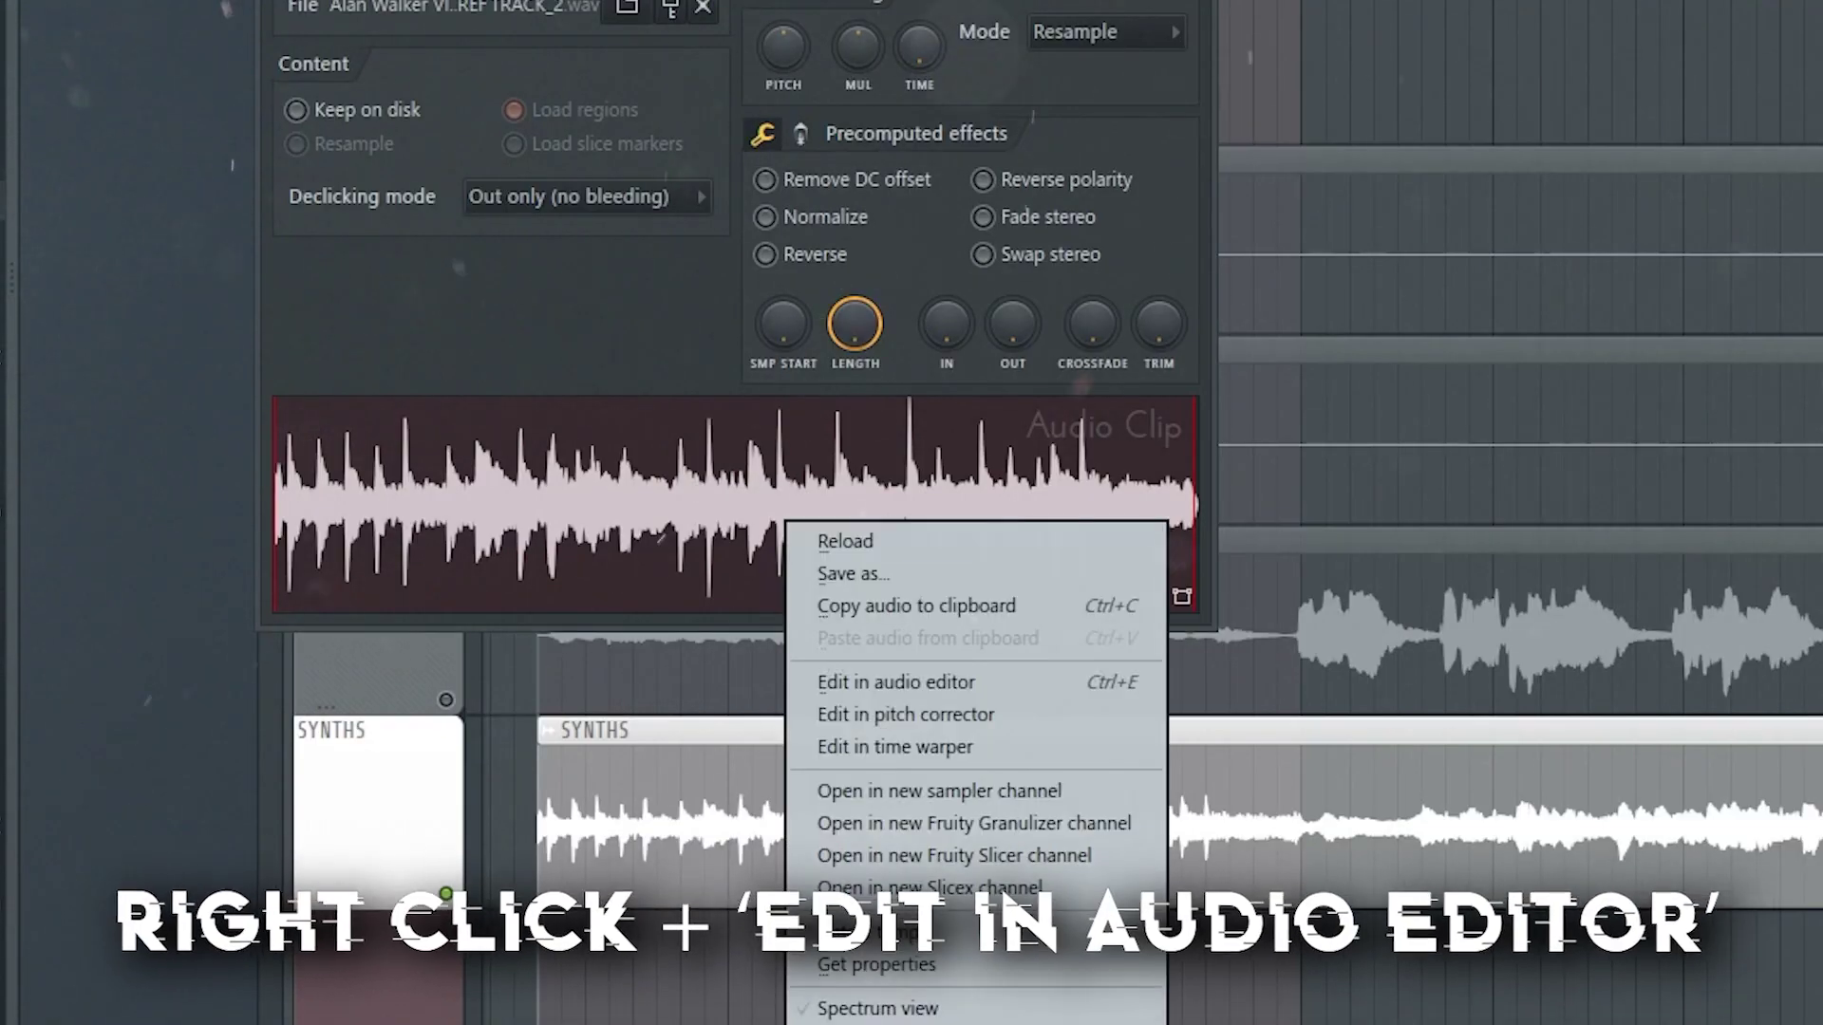
click(895, 682)
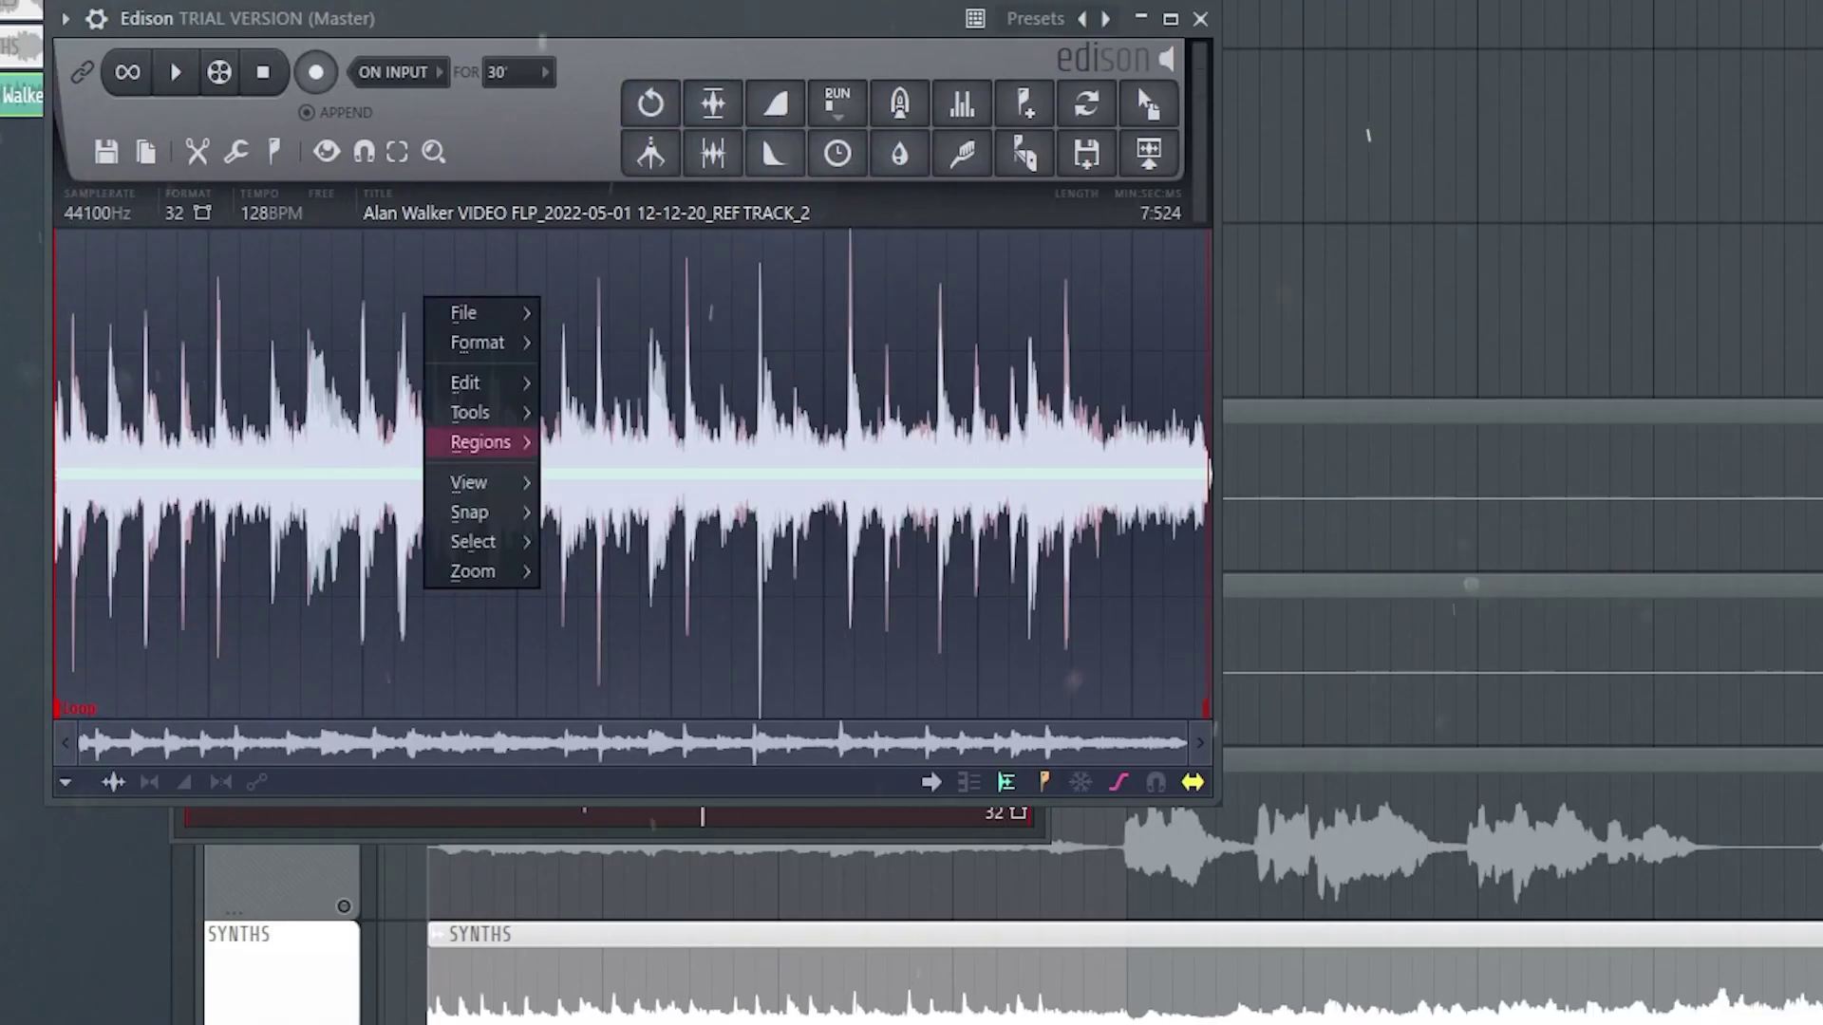
mouse_move(471, 412)
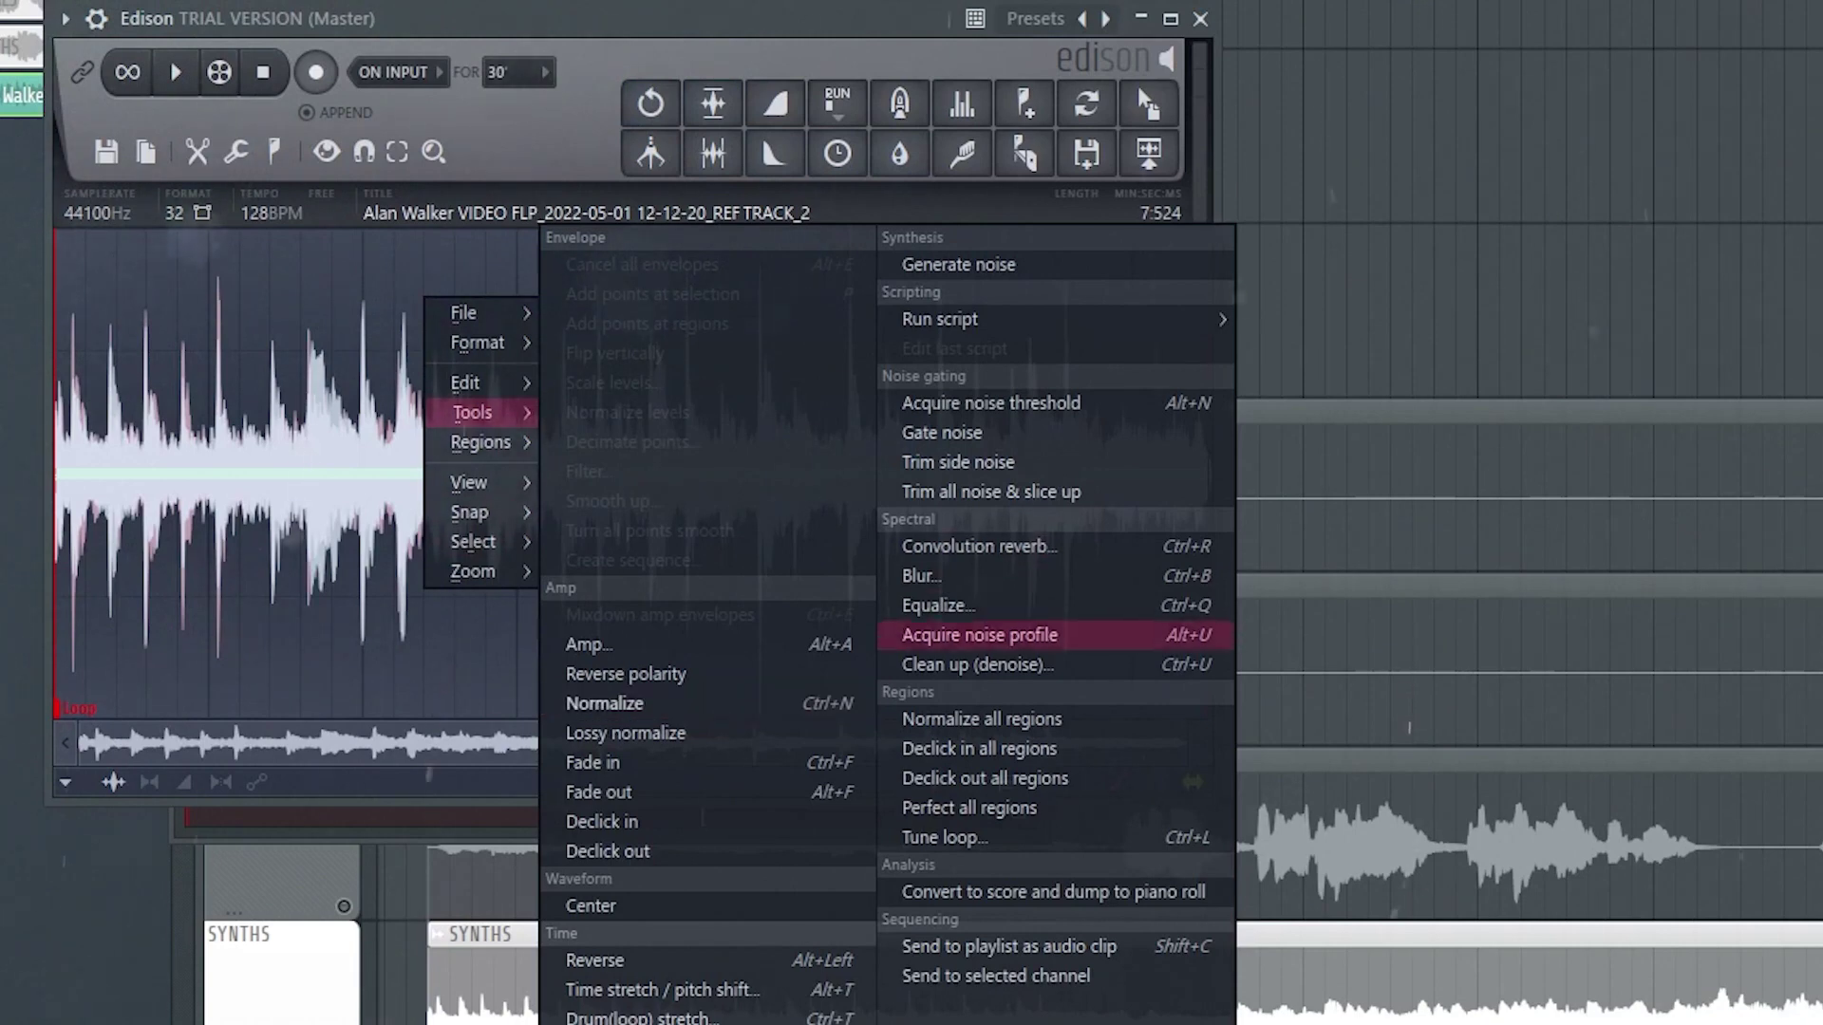
click(1053, 892)
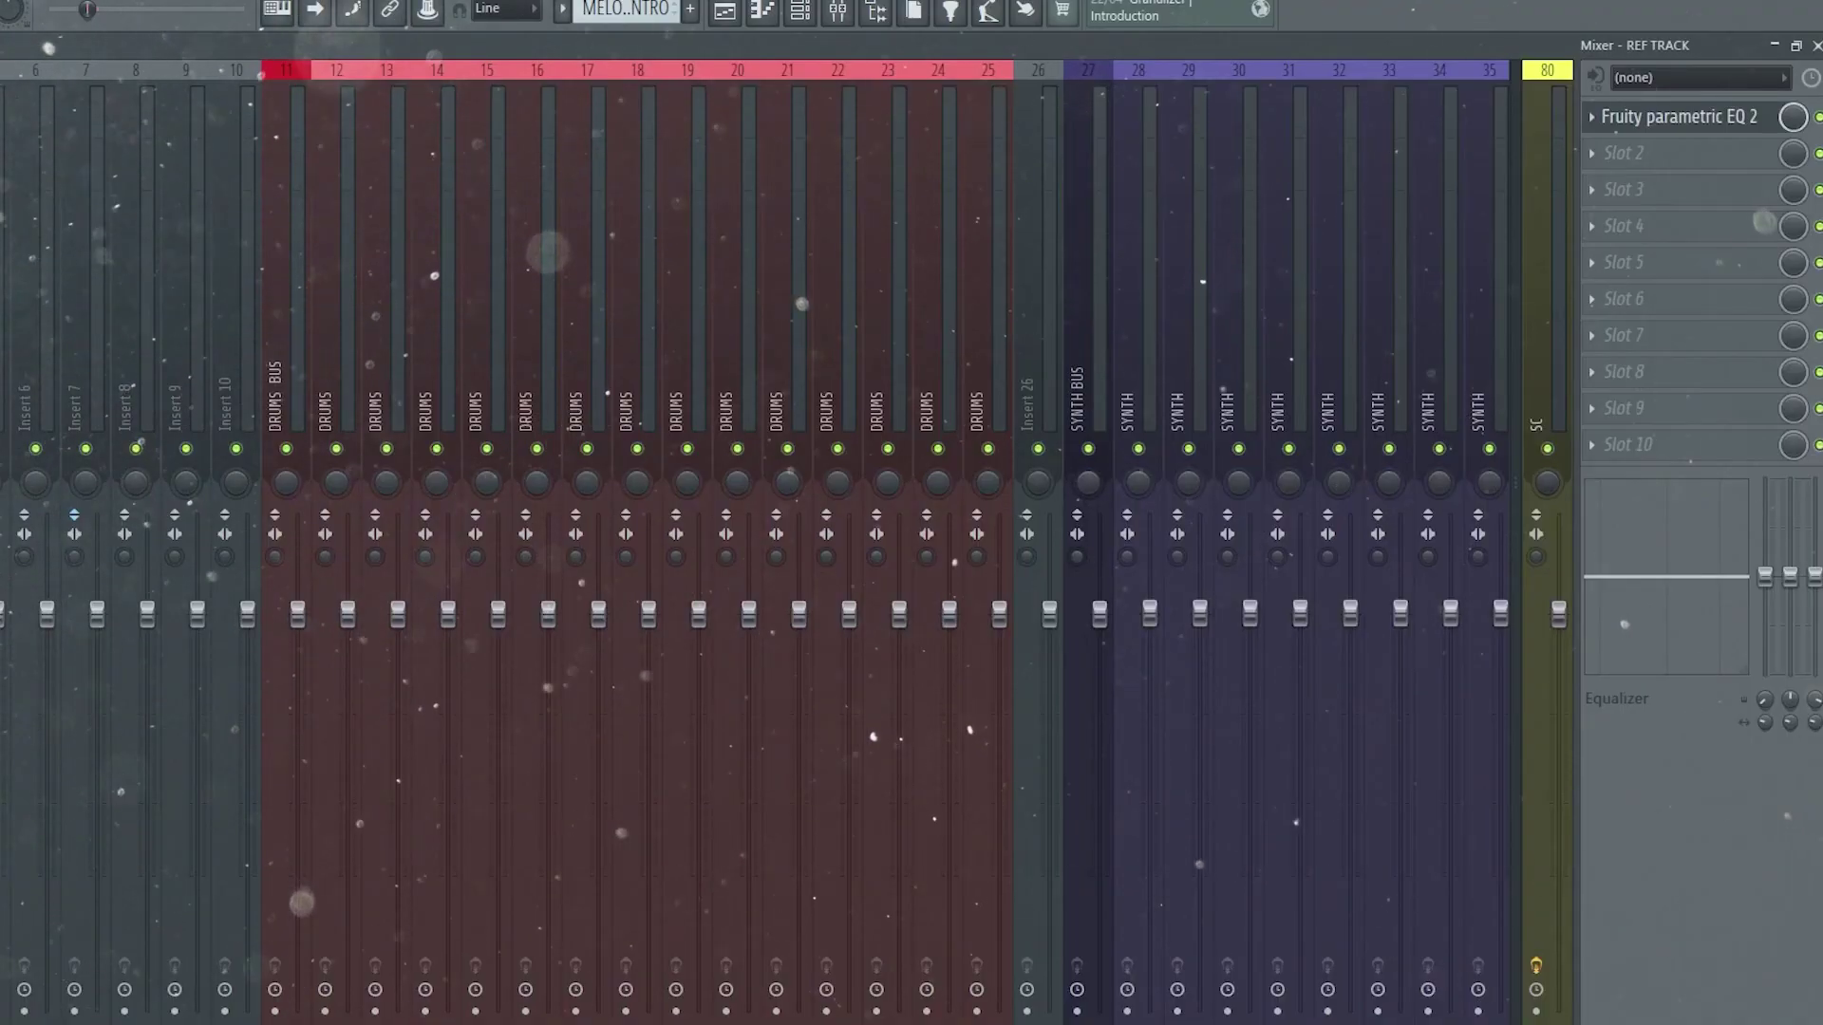
Replace the REF TRACK's Fruity parametric EQ 2 with Wave Candy.
click(1591, 116)
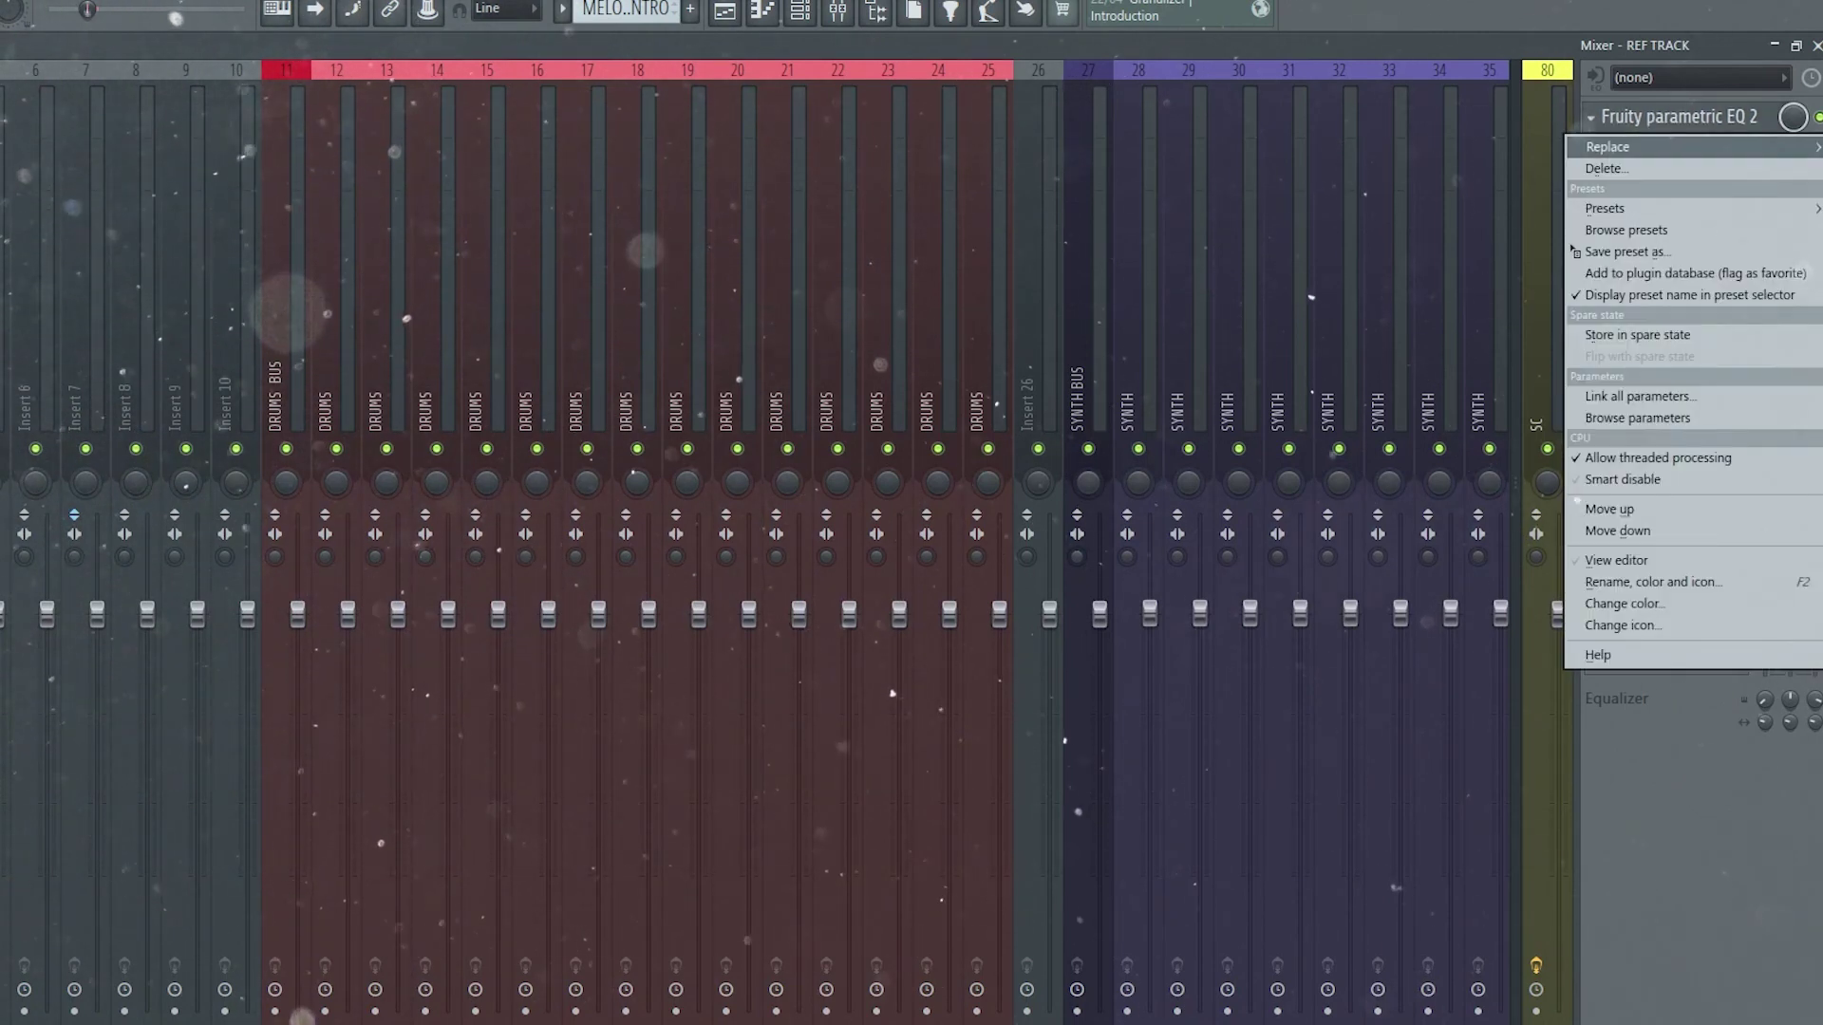
click(1604, 168)
click(1592, 116)
mouse_move(1603, 146)
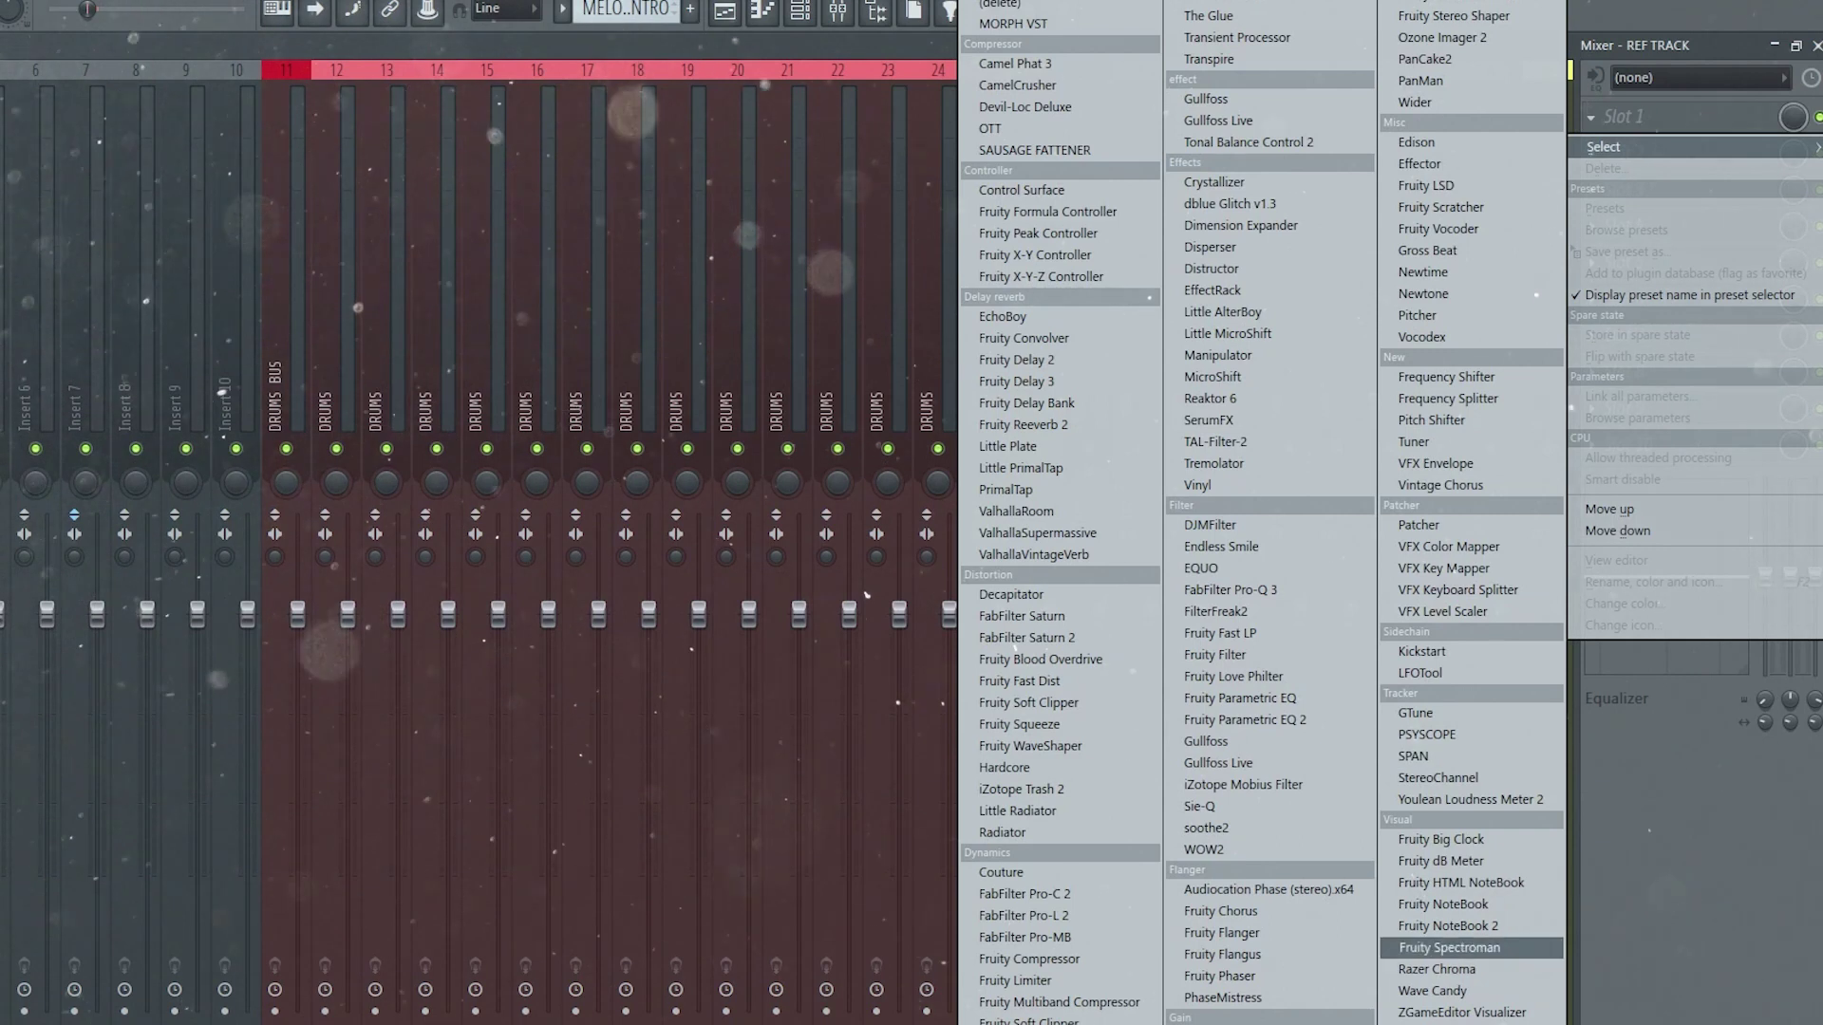
click(1434, 990)
Enlarge Wave Candy, set it to Spectrum at 8192 bands, and play the reference through it.
drag(332, 357, 369, 190)
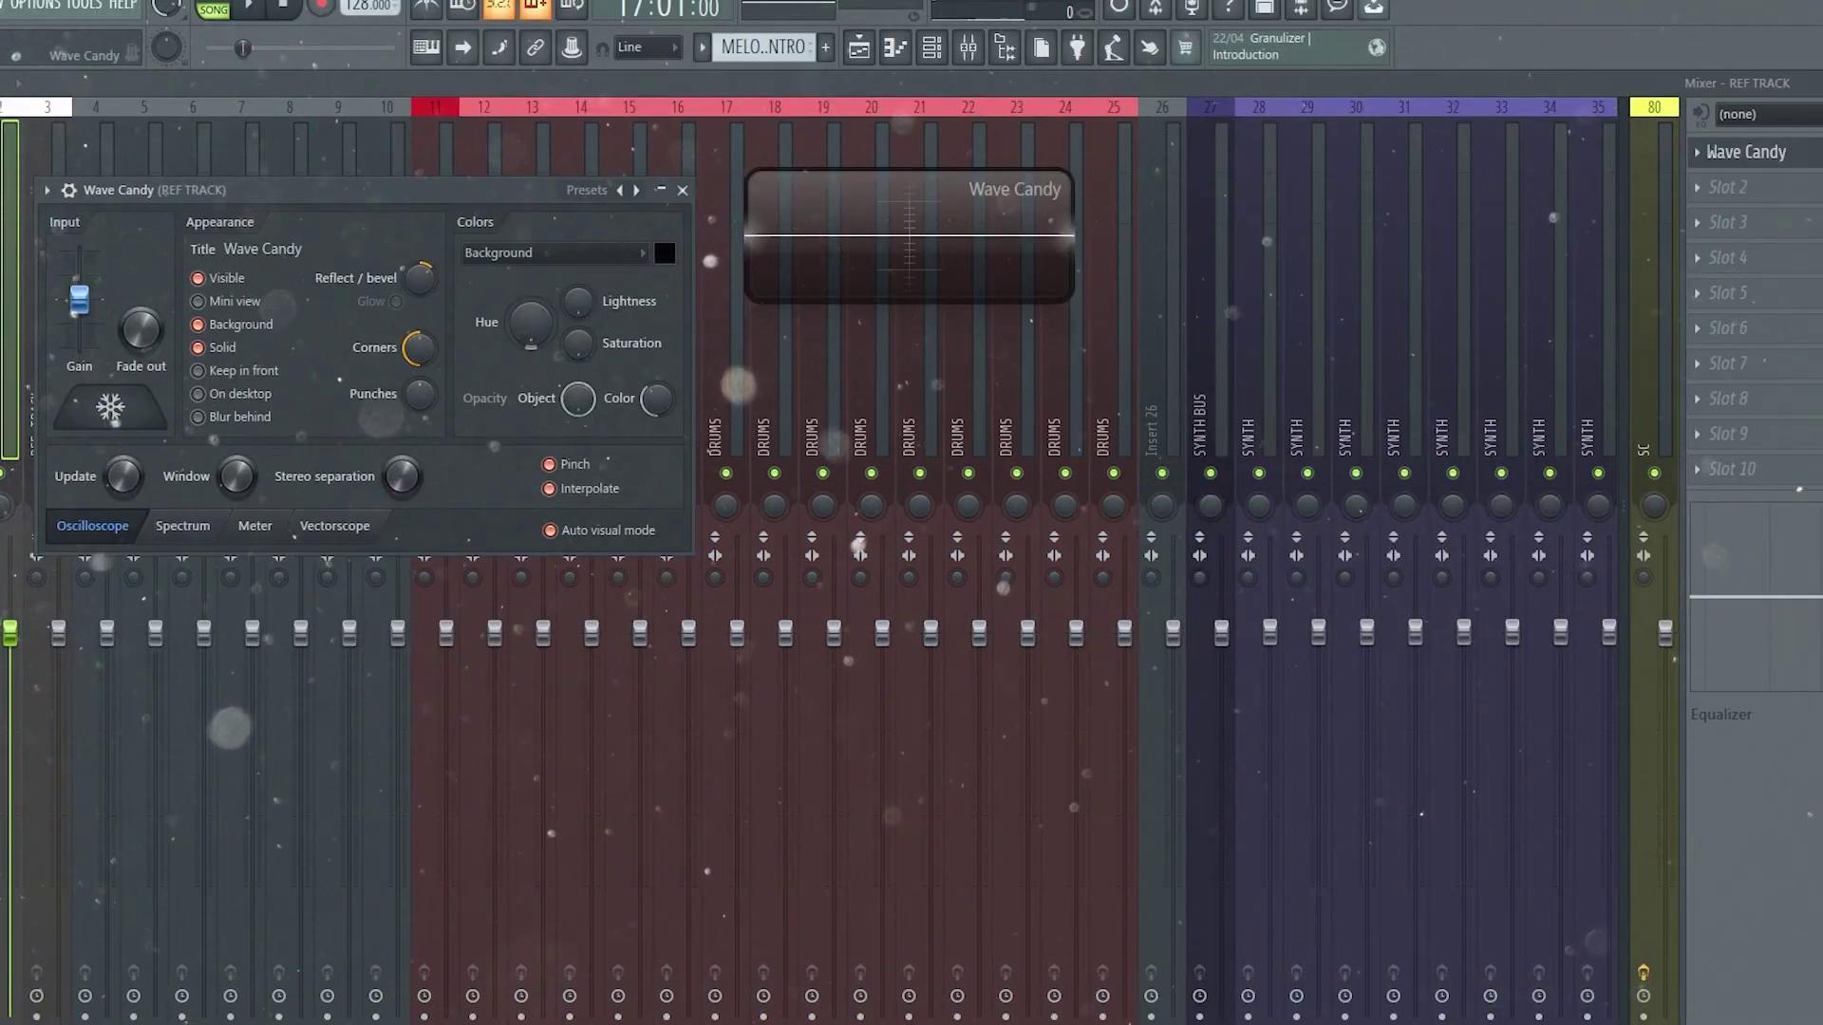
drag(1071, 302, 1818, 859)
click(182, 525)
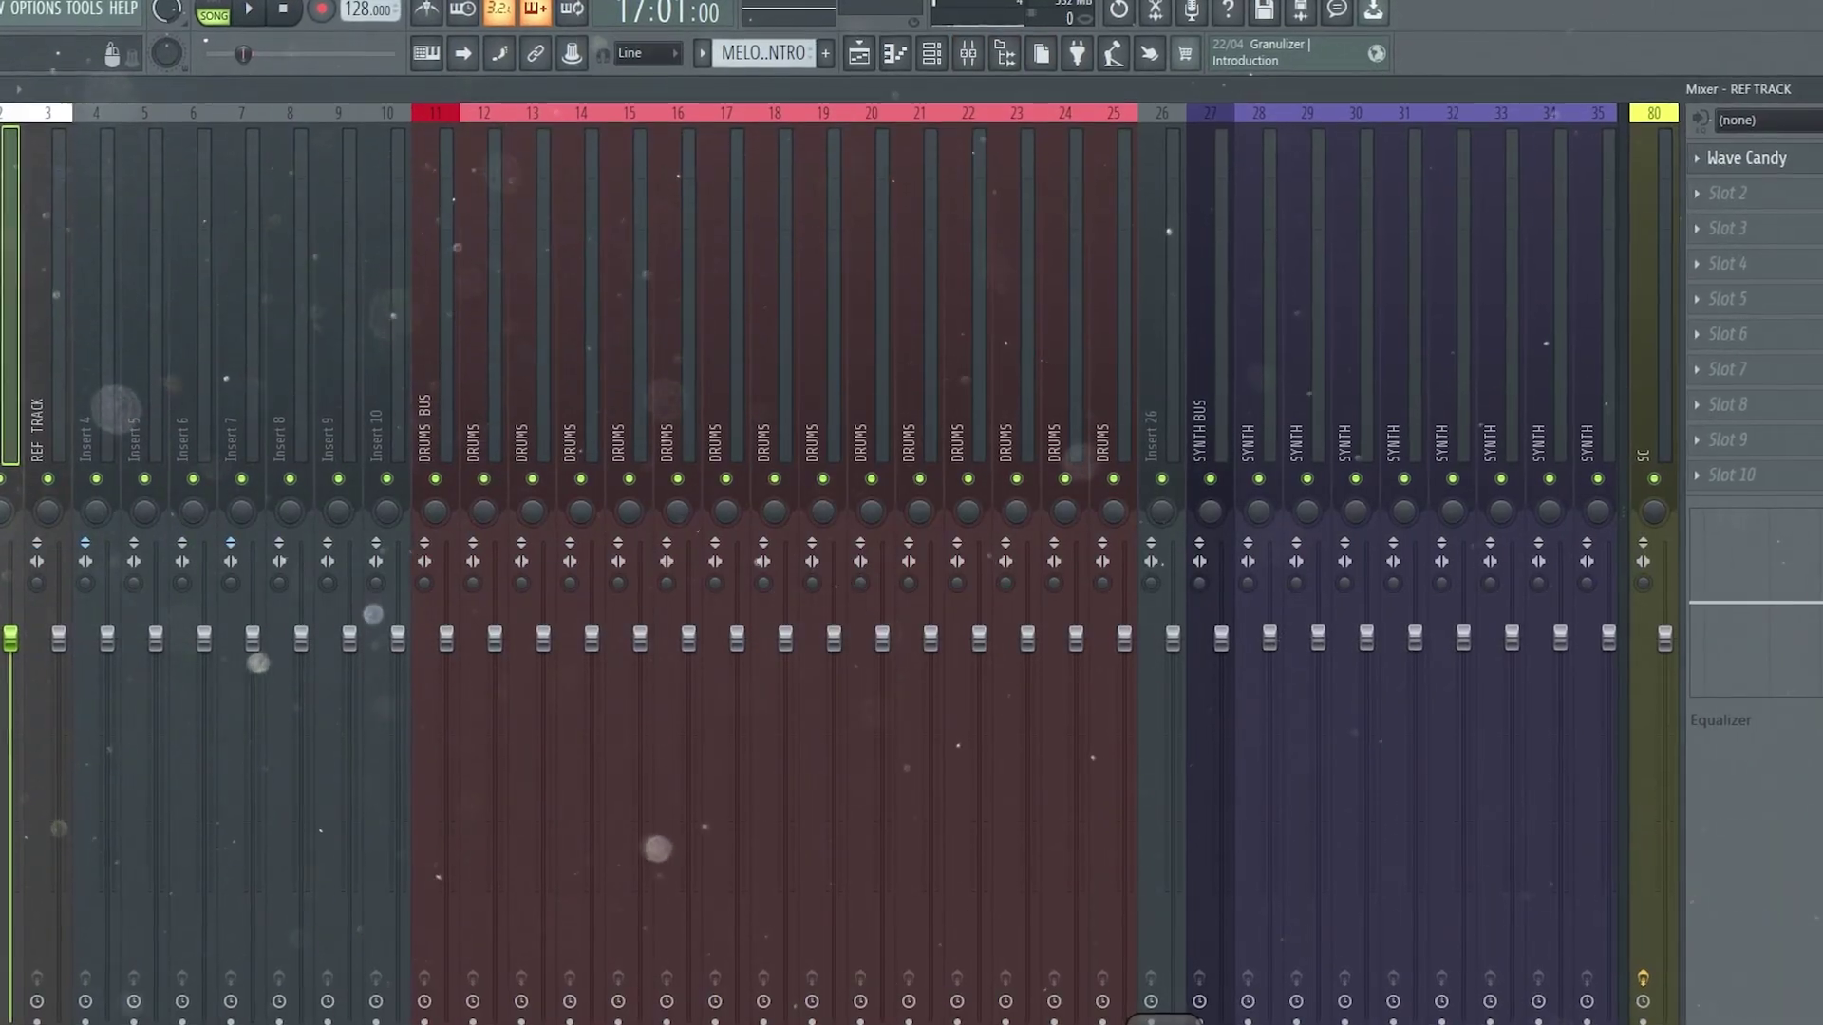
click(1741, 160)
click(727, 710)
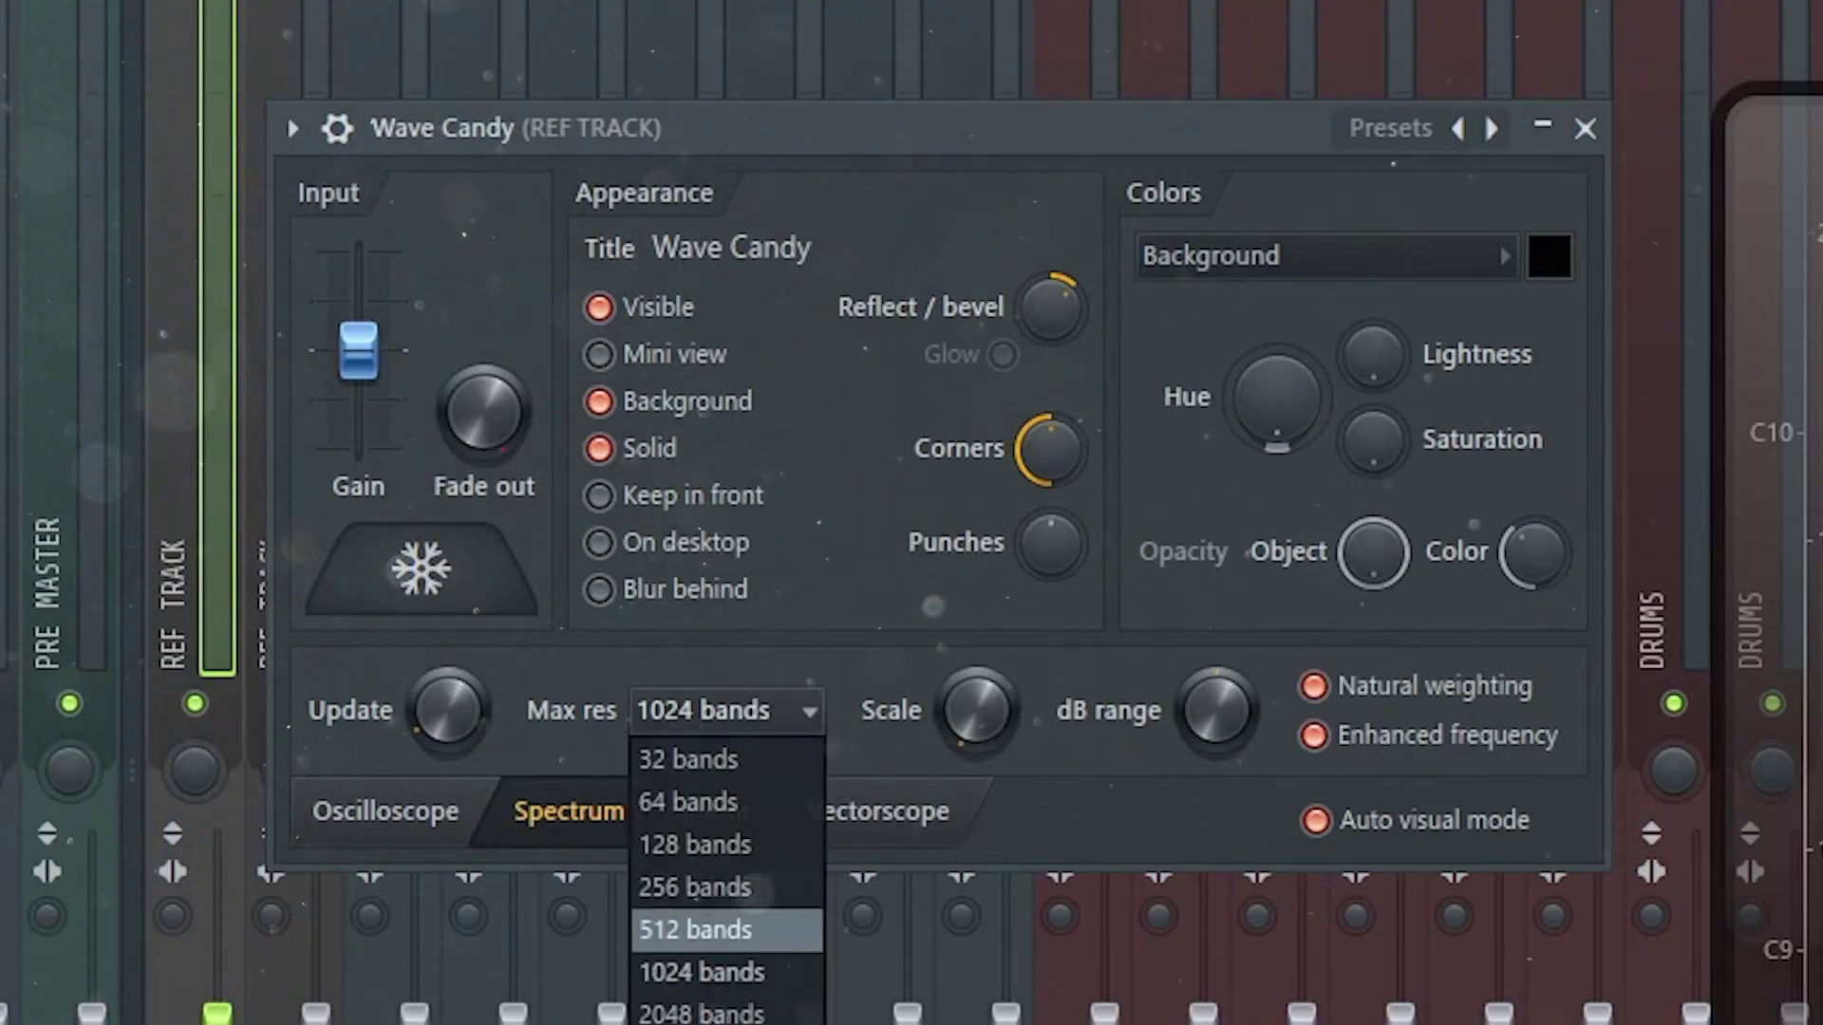
click(724, 1021)
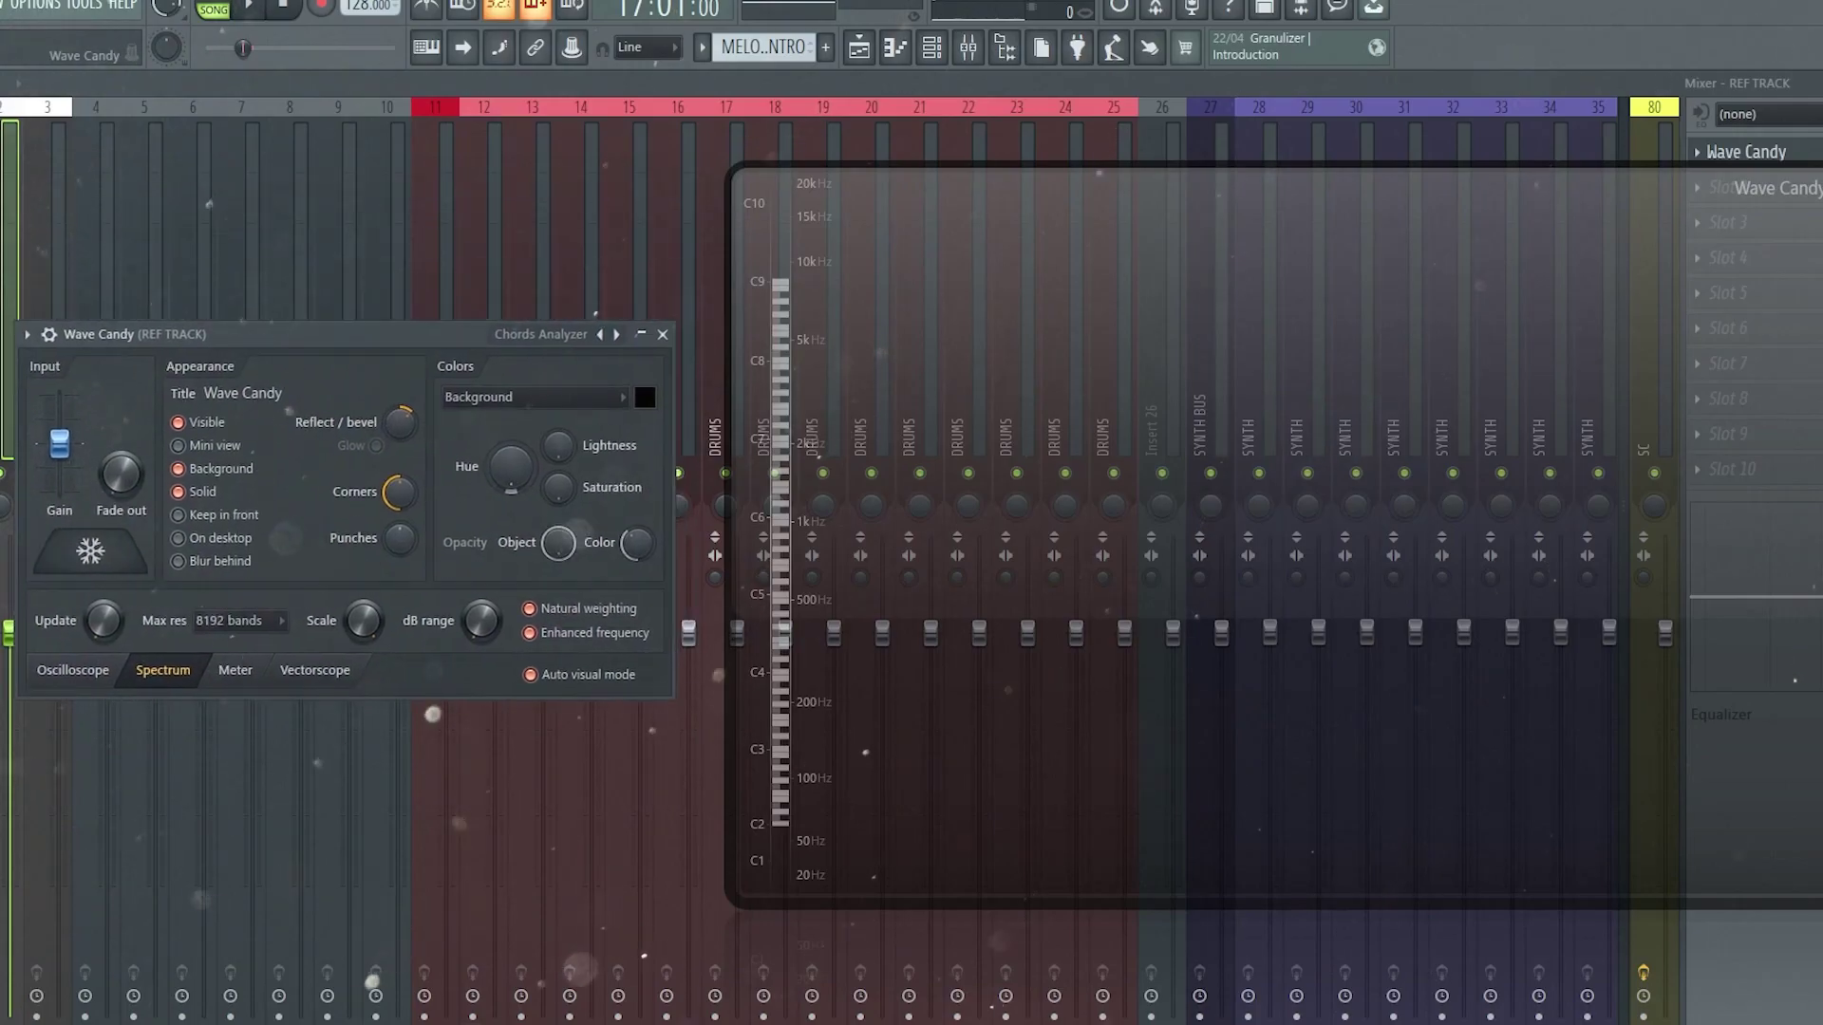
key(space)
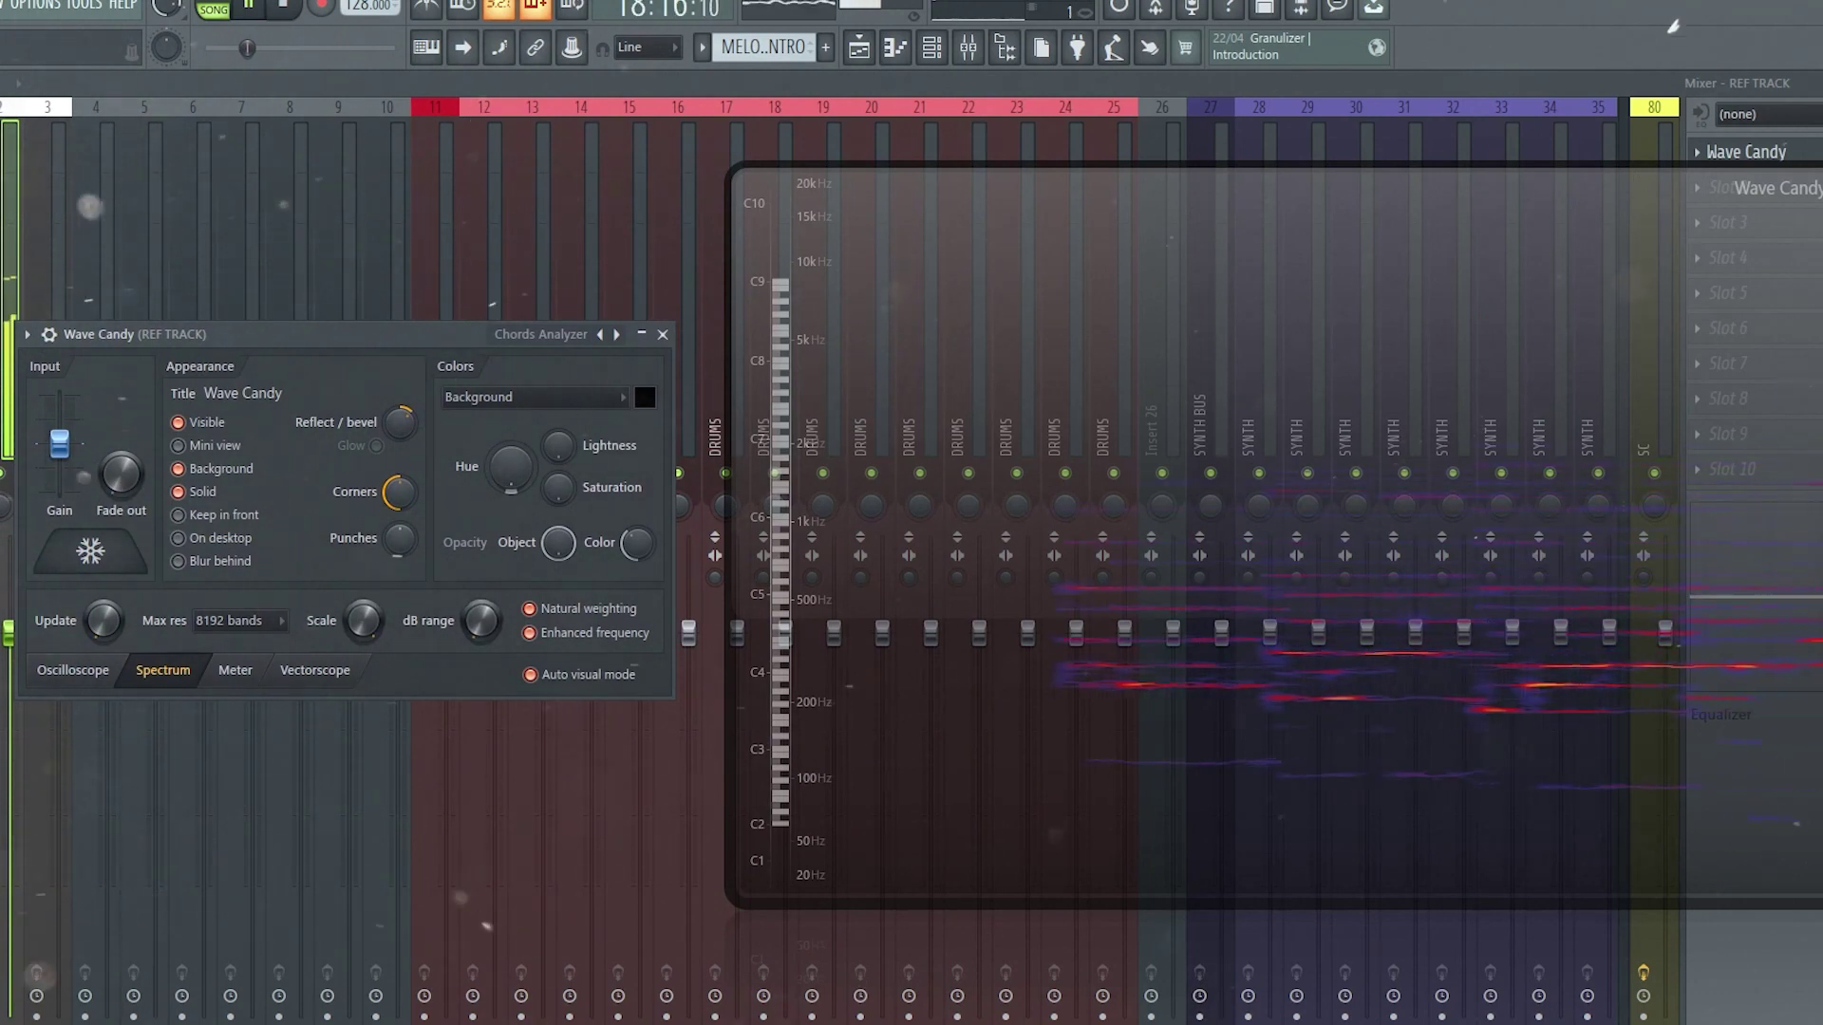
key(space)
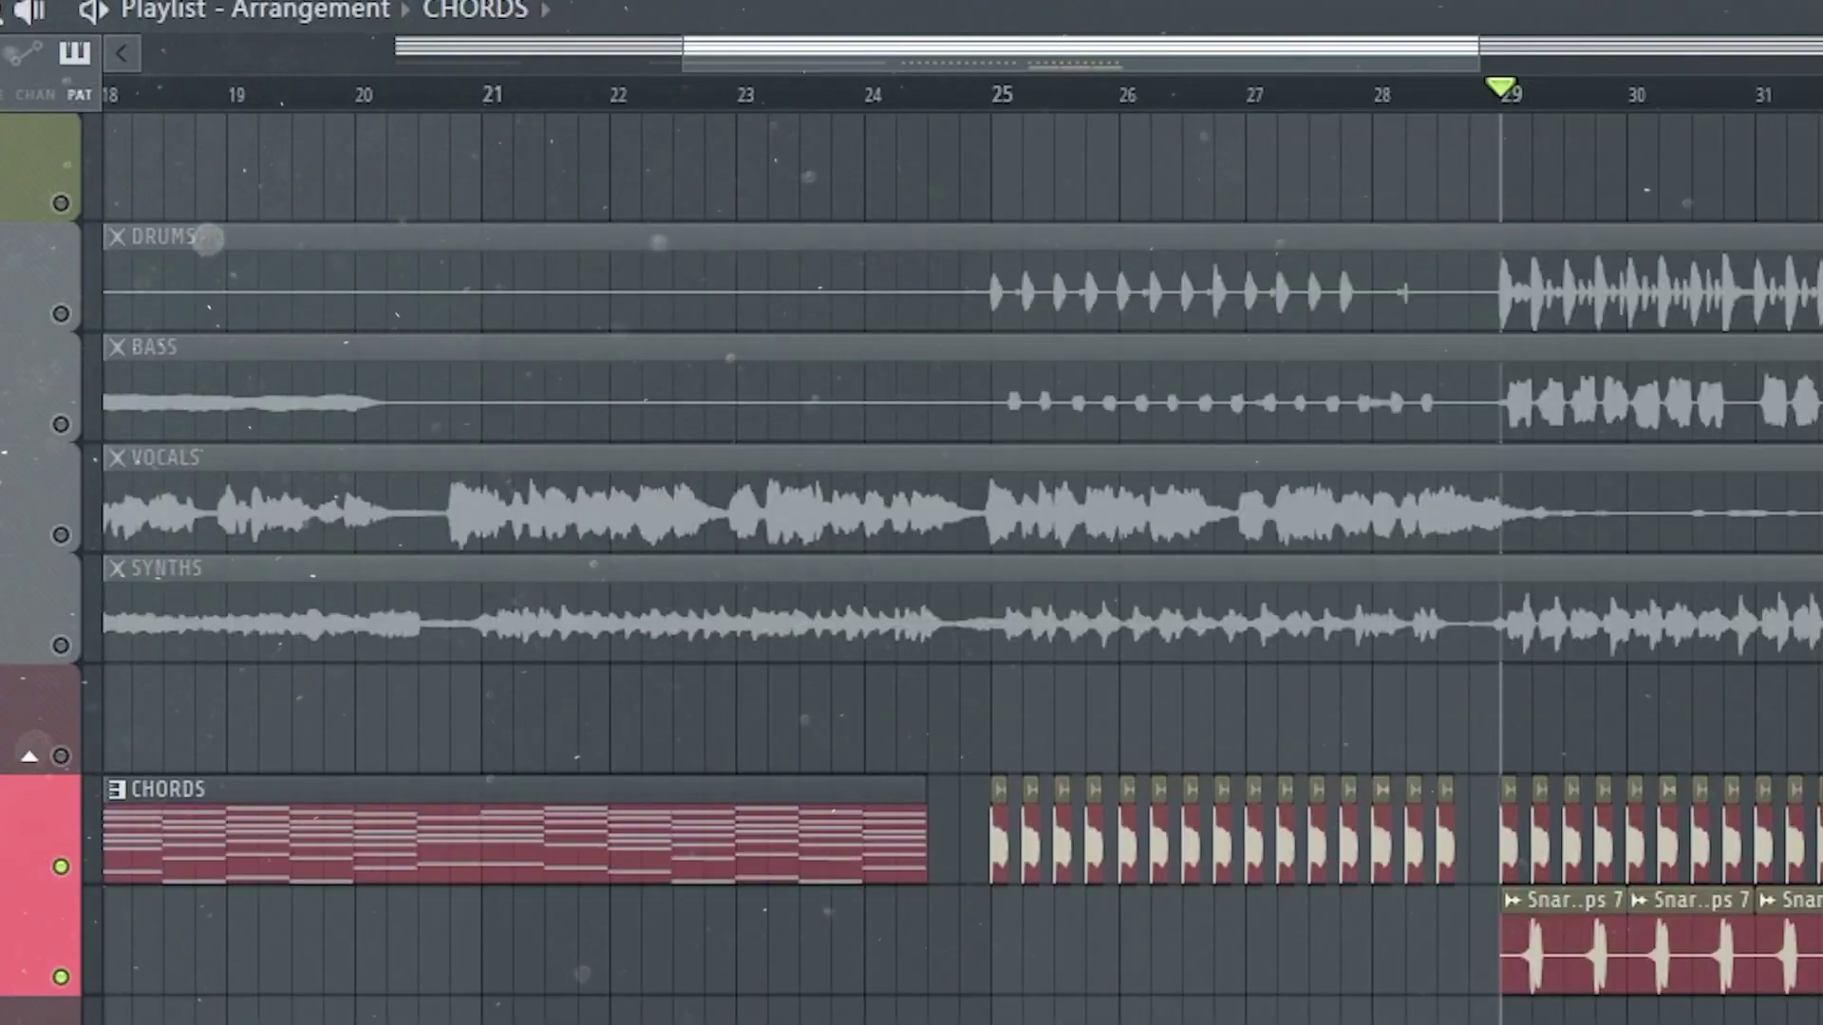
Select all bassline notes and shorten them to about a quarter of their length.
scroll(911, 617, up, 2)
key(F6)
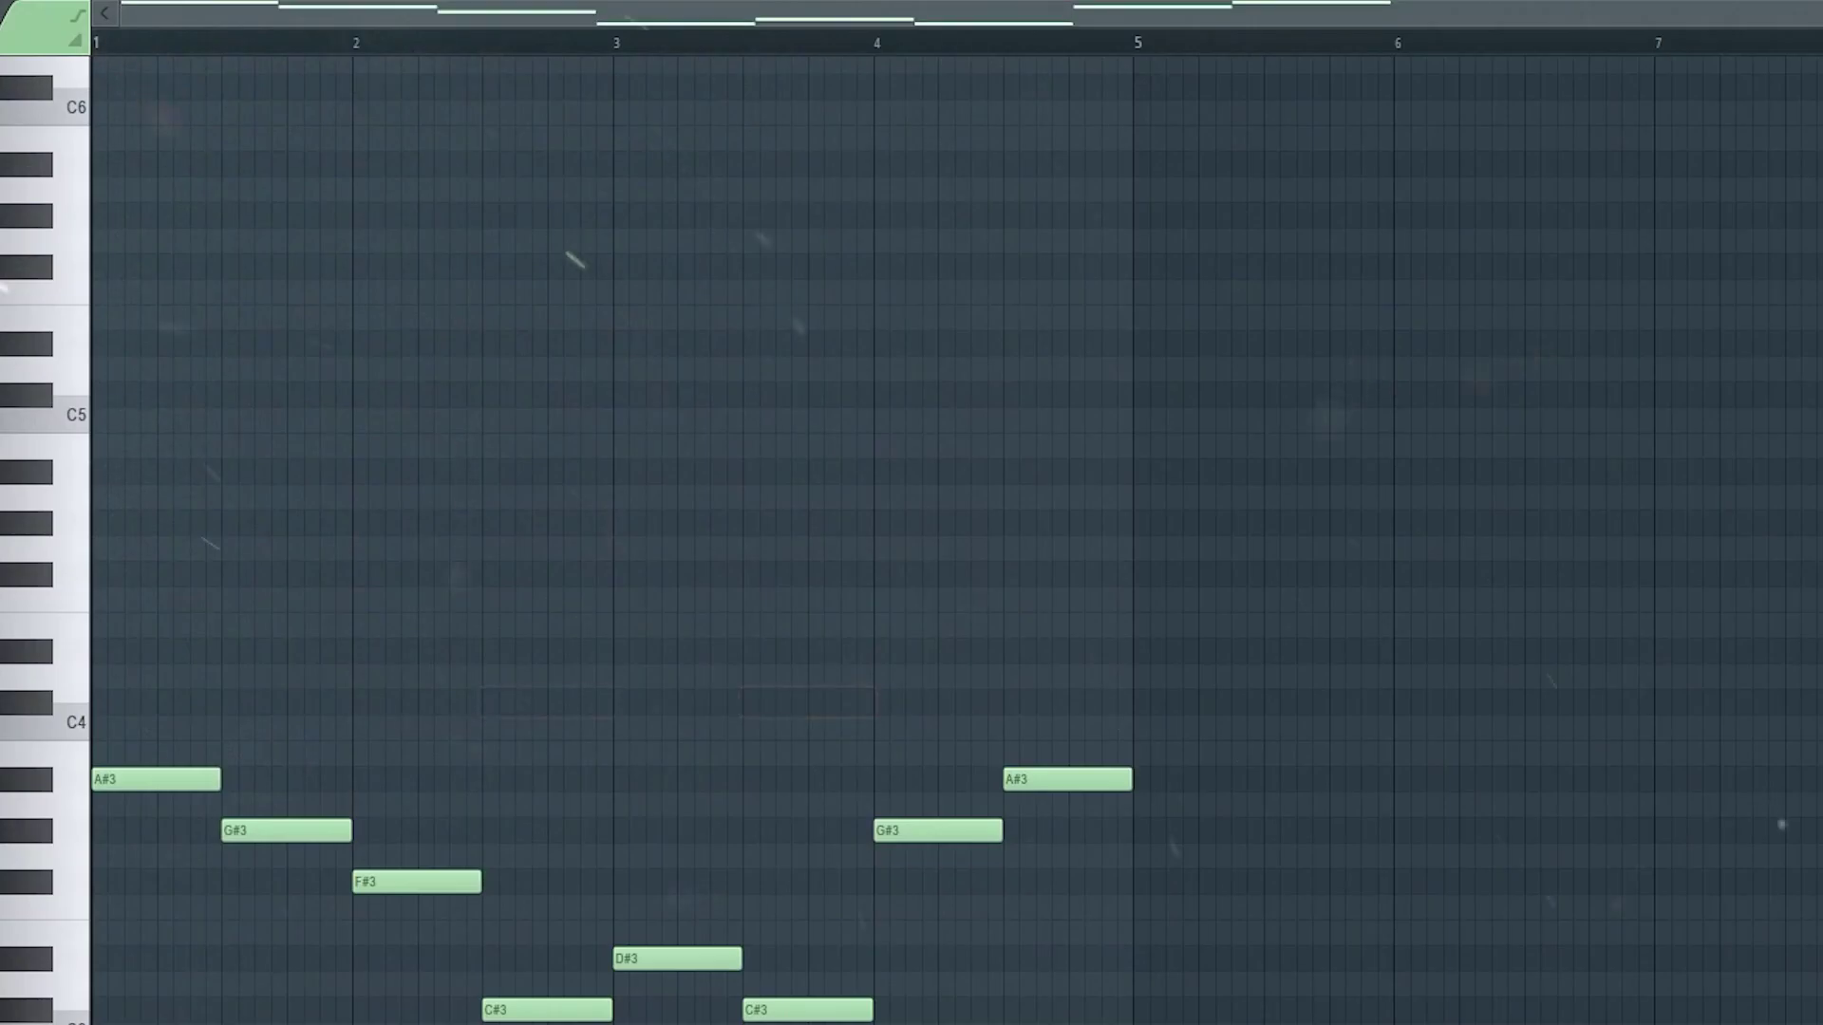
scroll(1176, 587, down, 4)
key(ctrl+a)
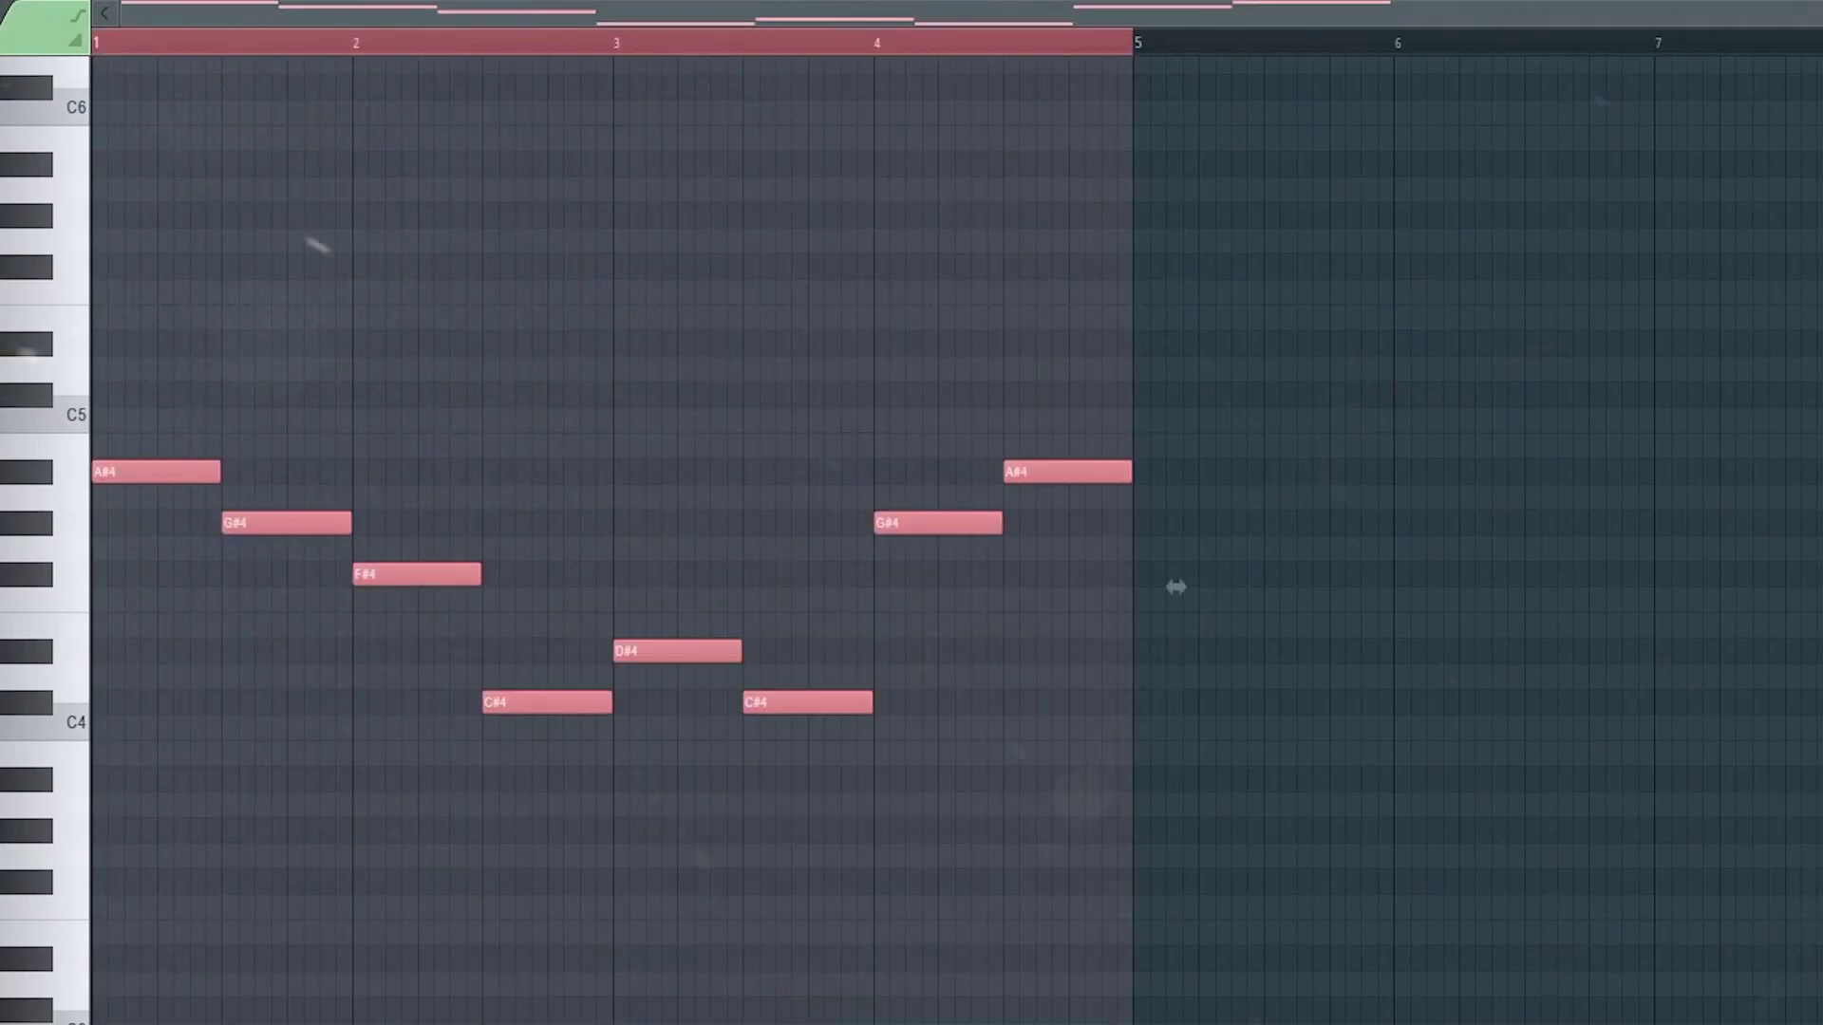
mouse_move(1176, 587)
mouse_down()
mouse_move(1080, 582)
mouse_move(1175, 586)
mouse_up()
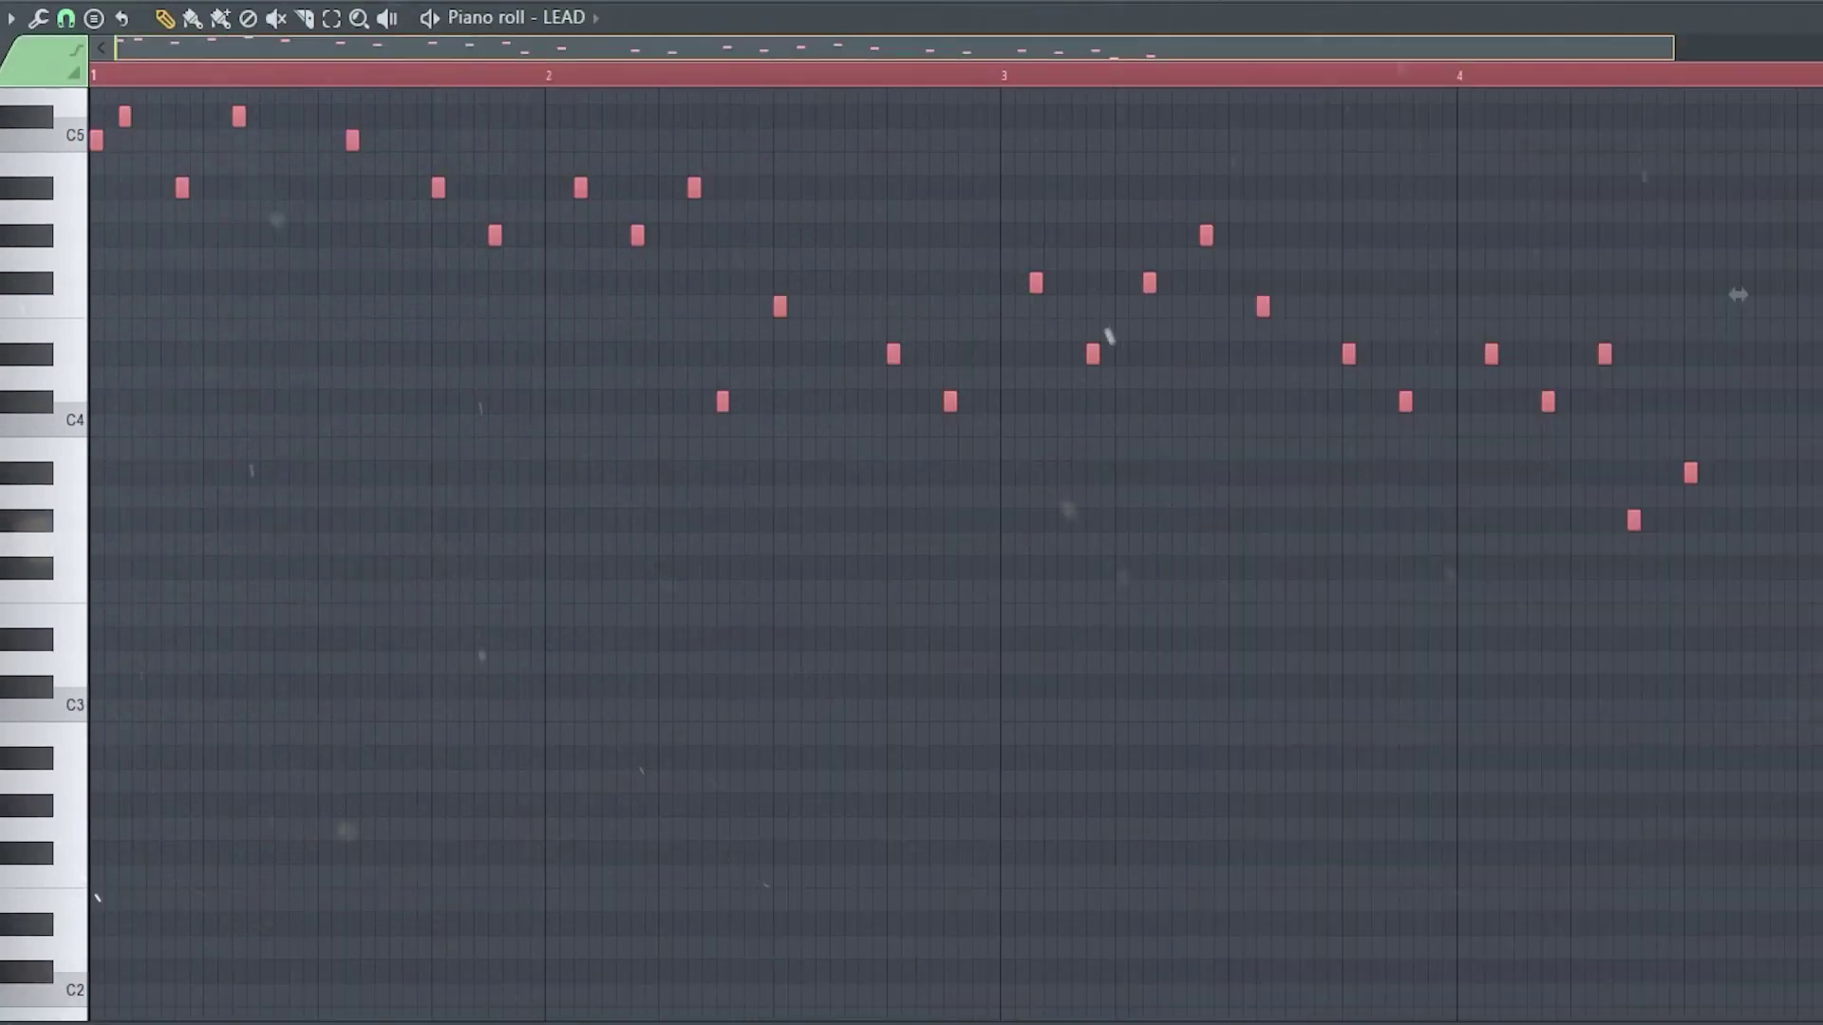
scroll(1107, 333, up, 5)
scroll(1738, 579, up, 8)
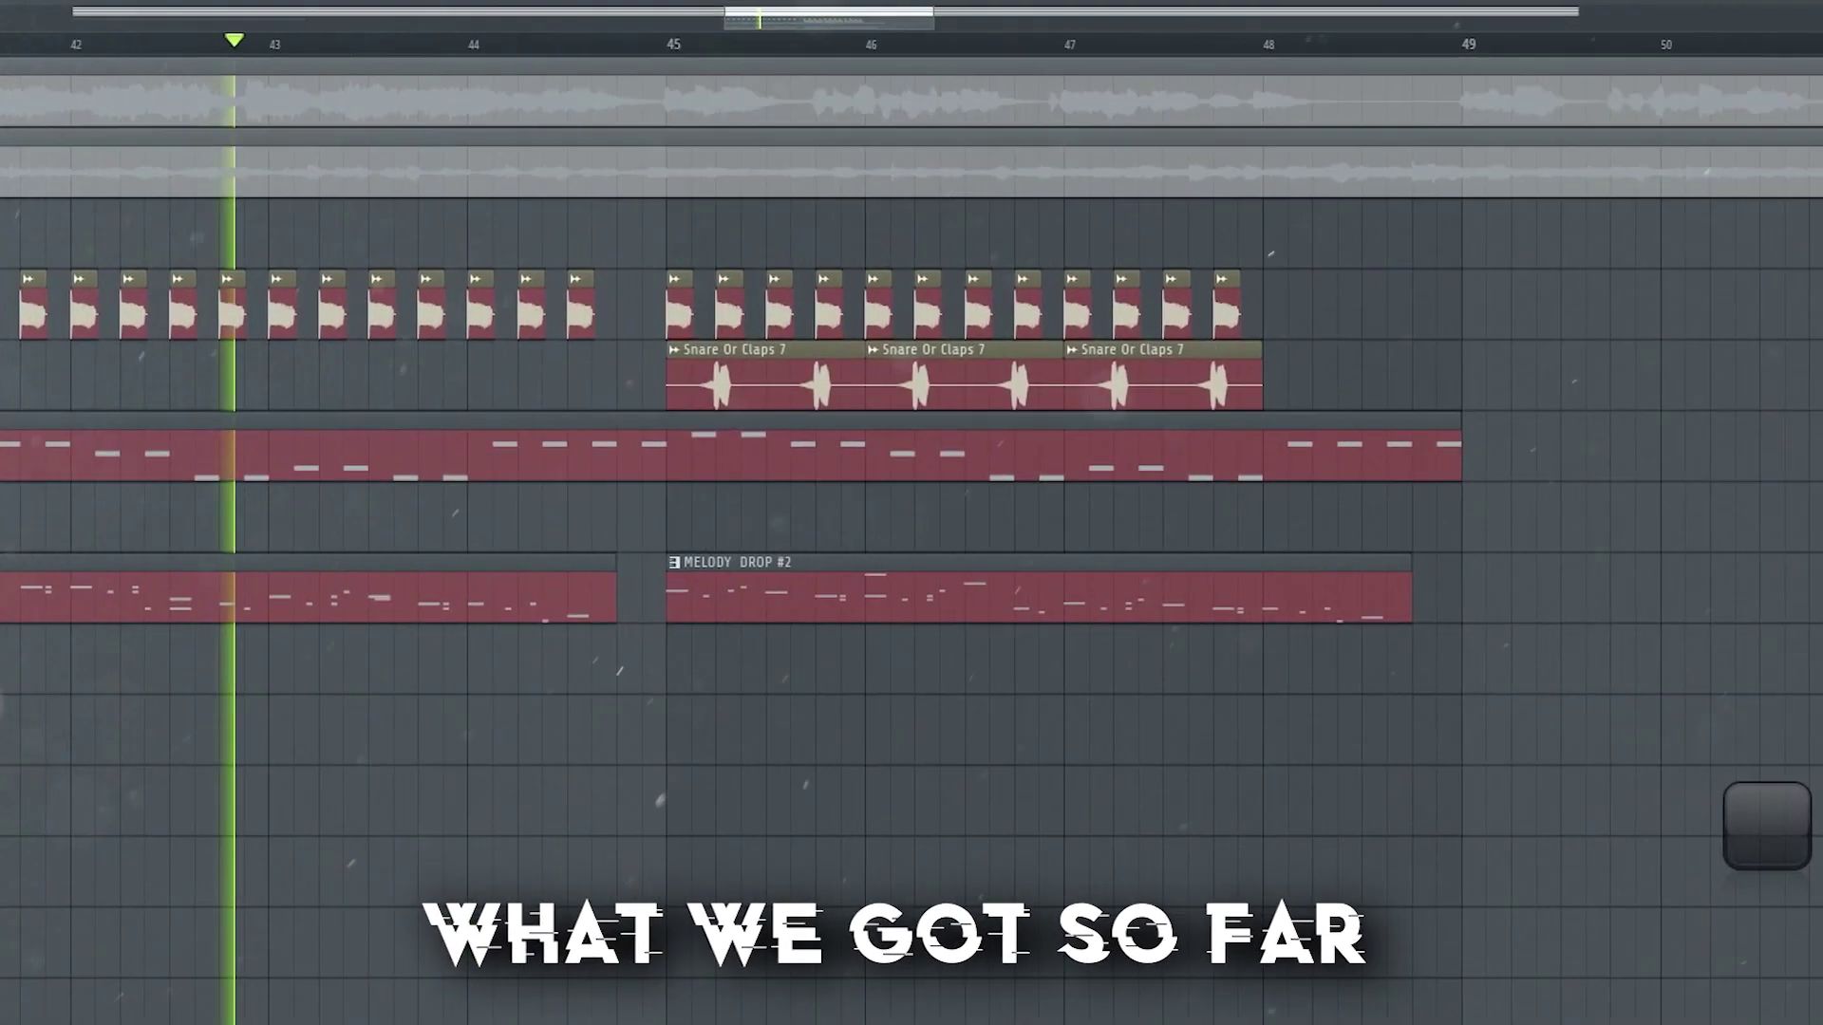
scroll(911, 513, up, 2)
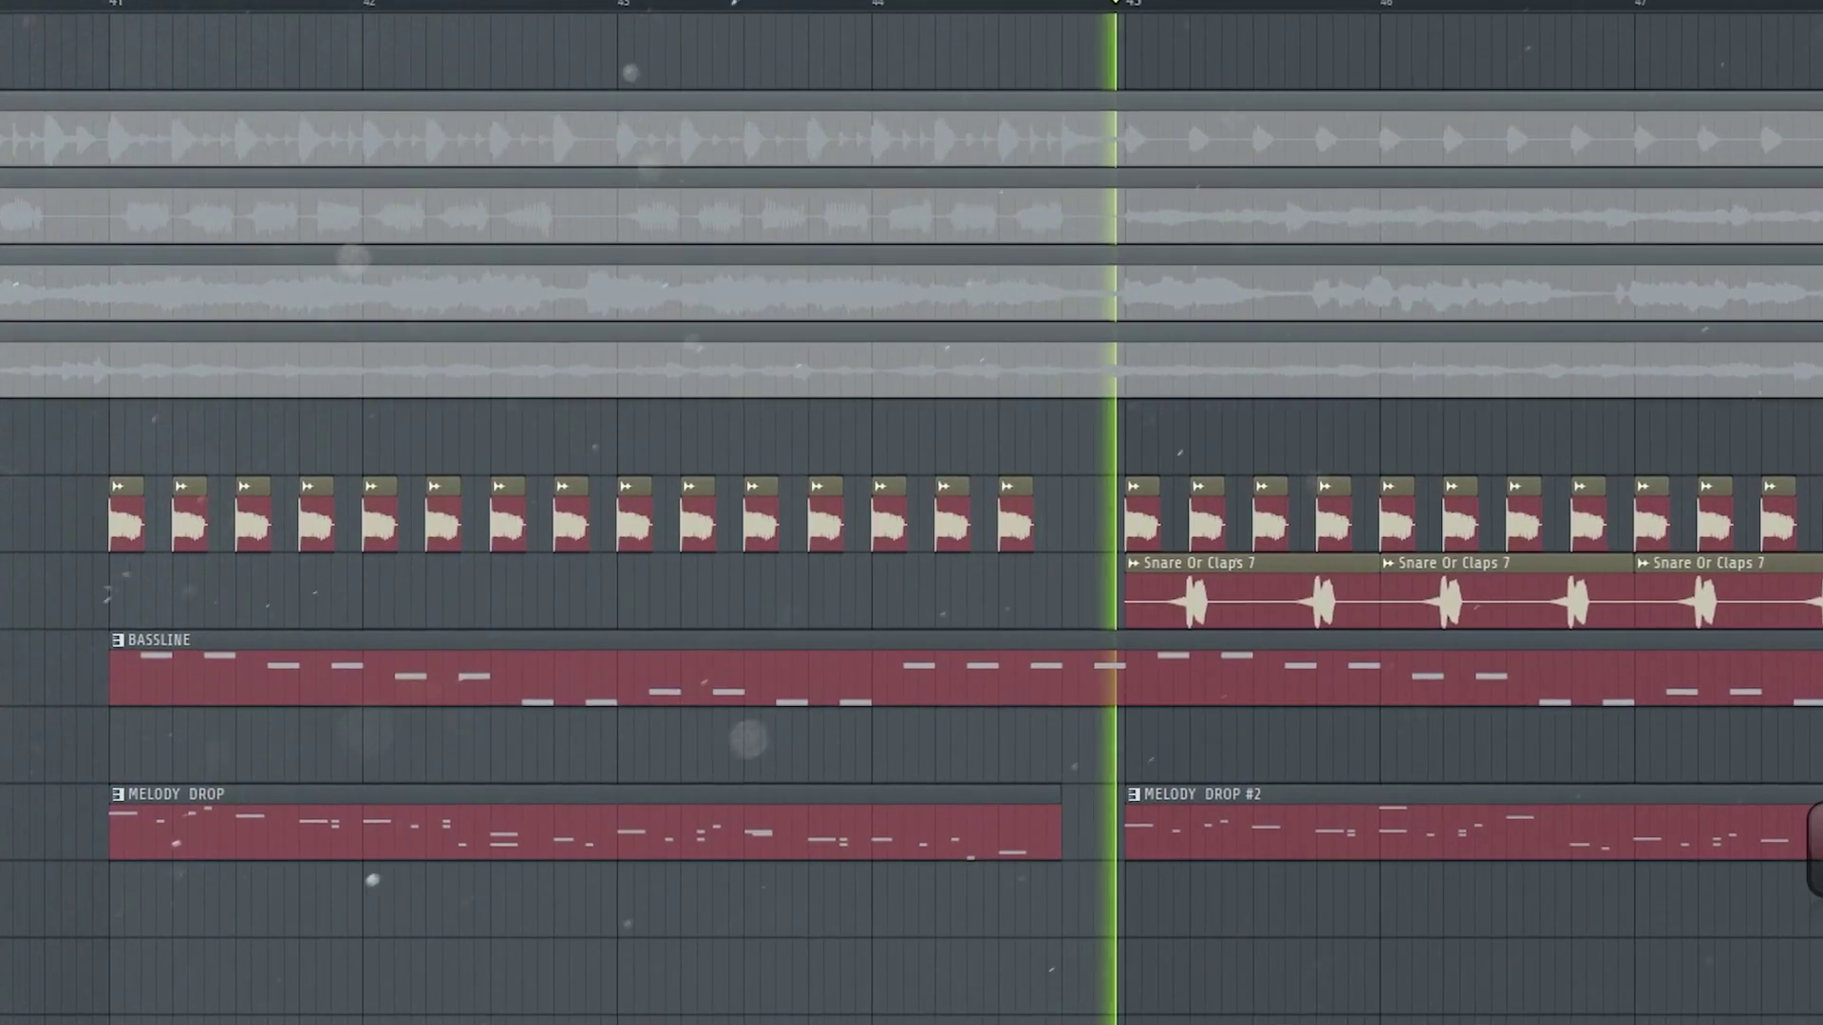
scroll(912, 513, down, 2)
scroll(911, 512, down, 6)
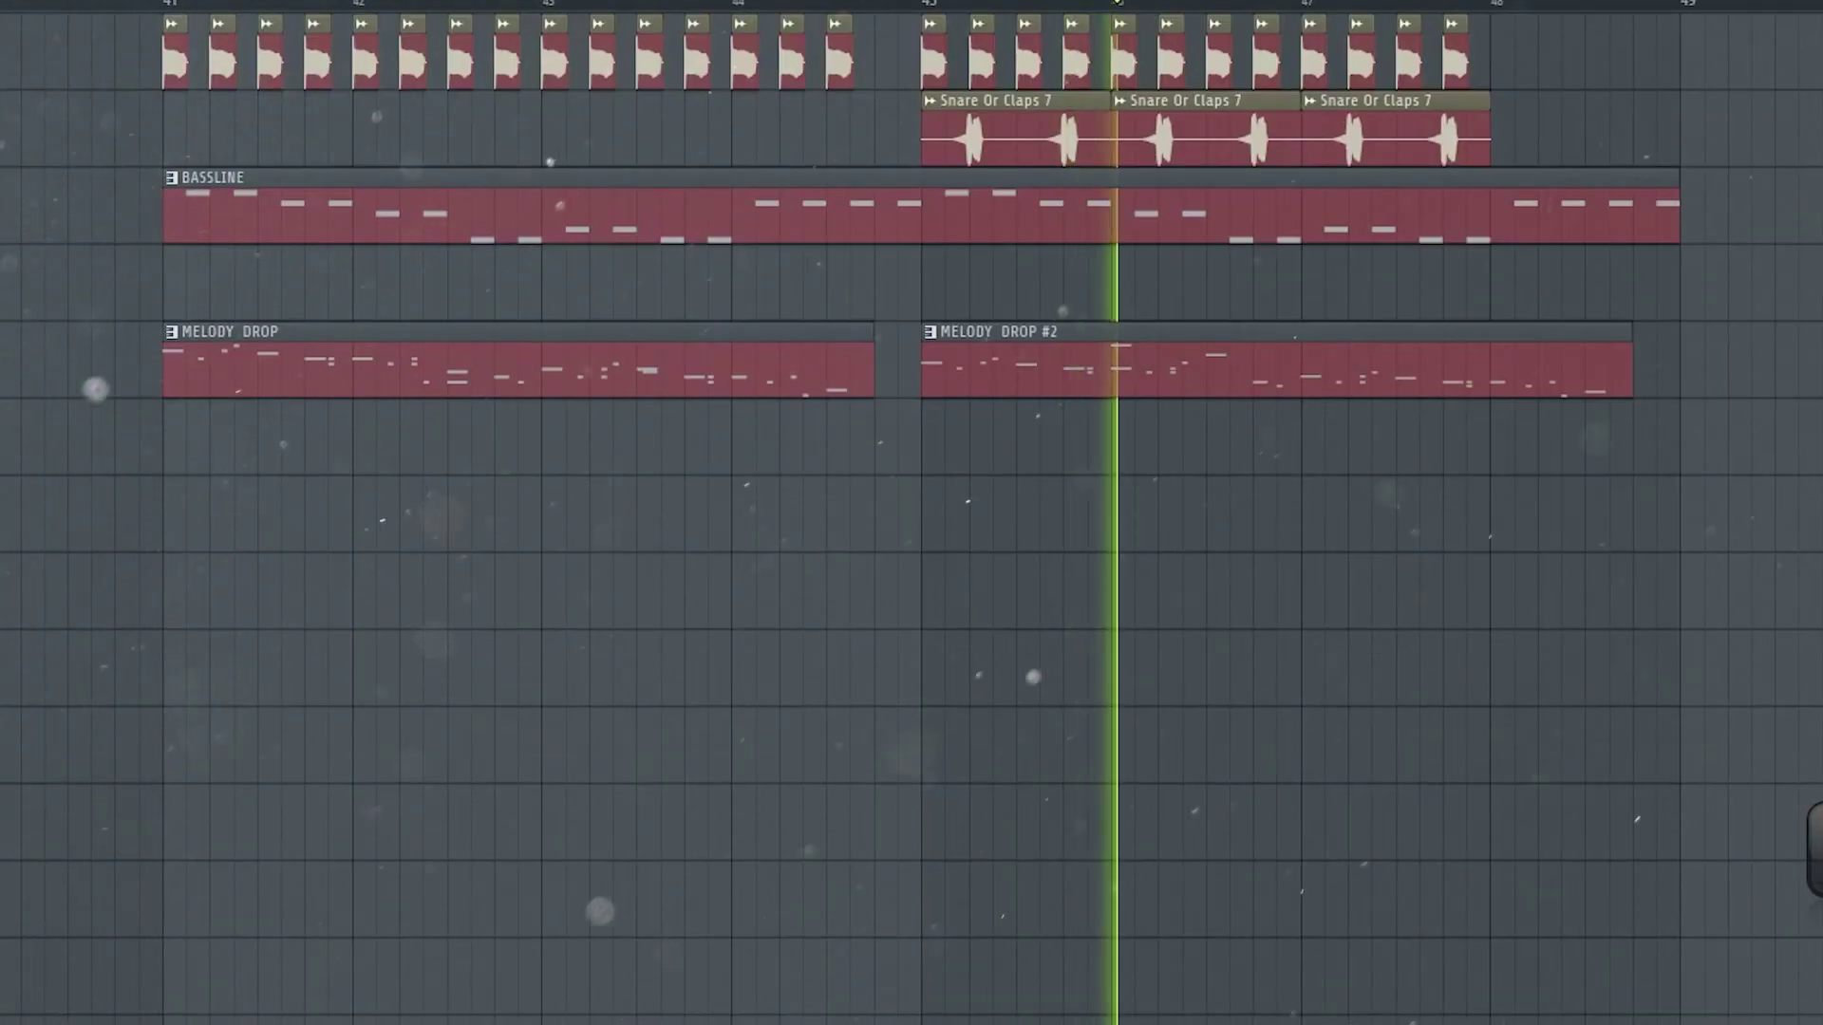
scroll(911, 512, up, 2)
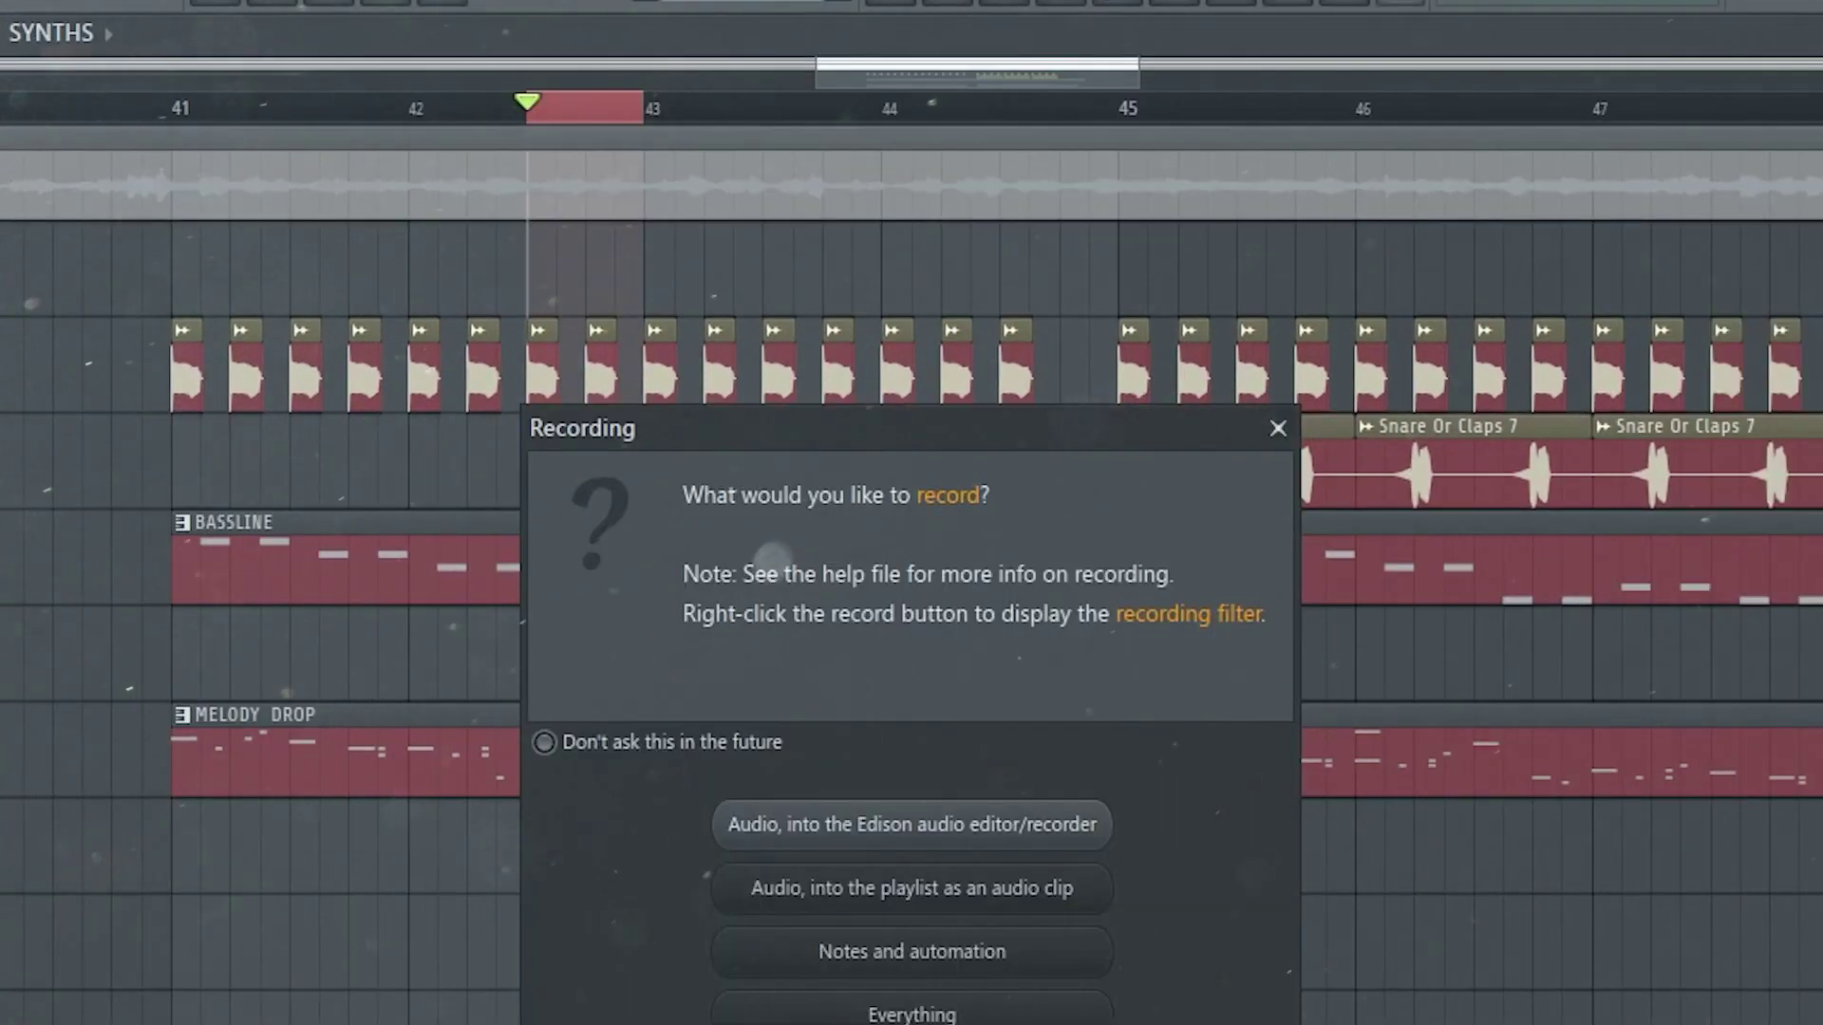
Delete the short Melody Drop slice before bar 43 and replay from bar 41.
key(Escape)
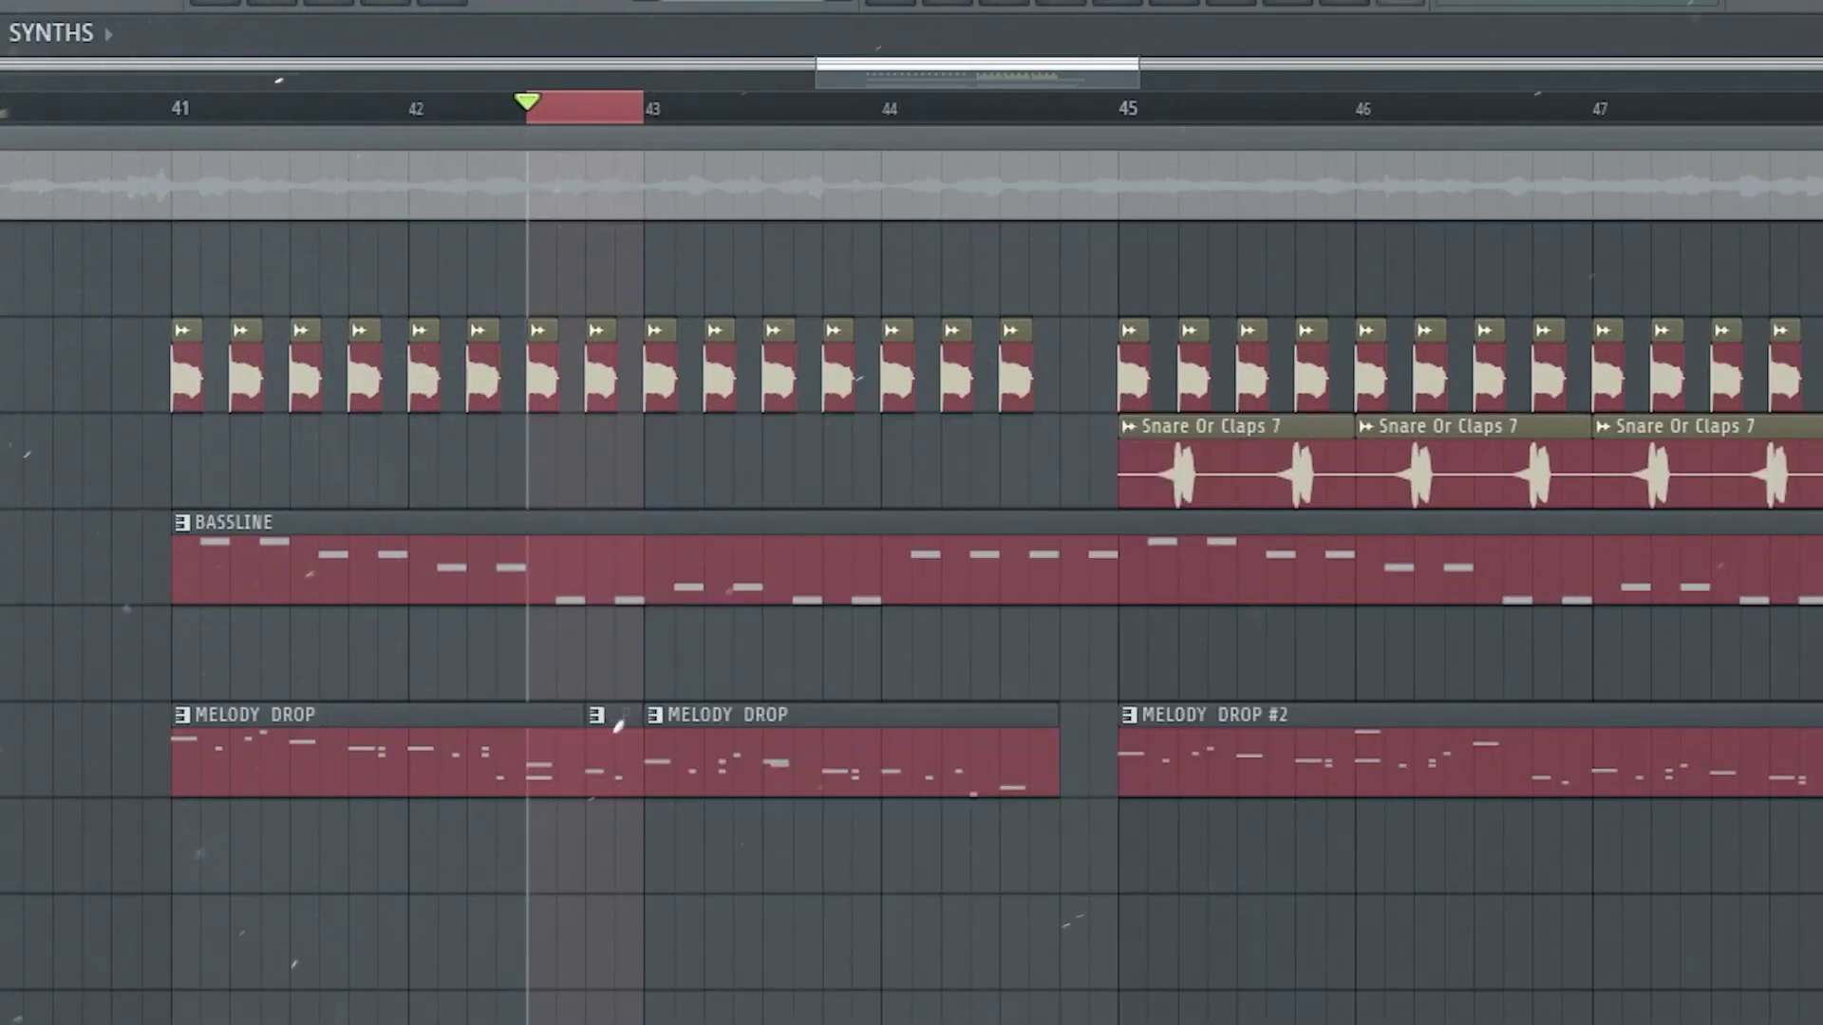
key(Delete)
key(space)
key(space)
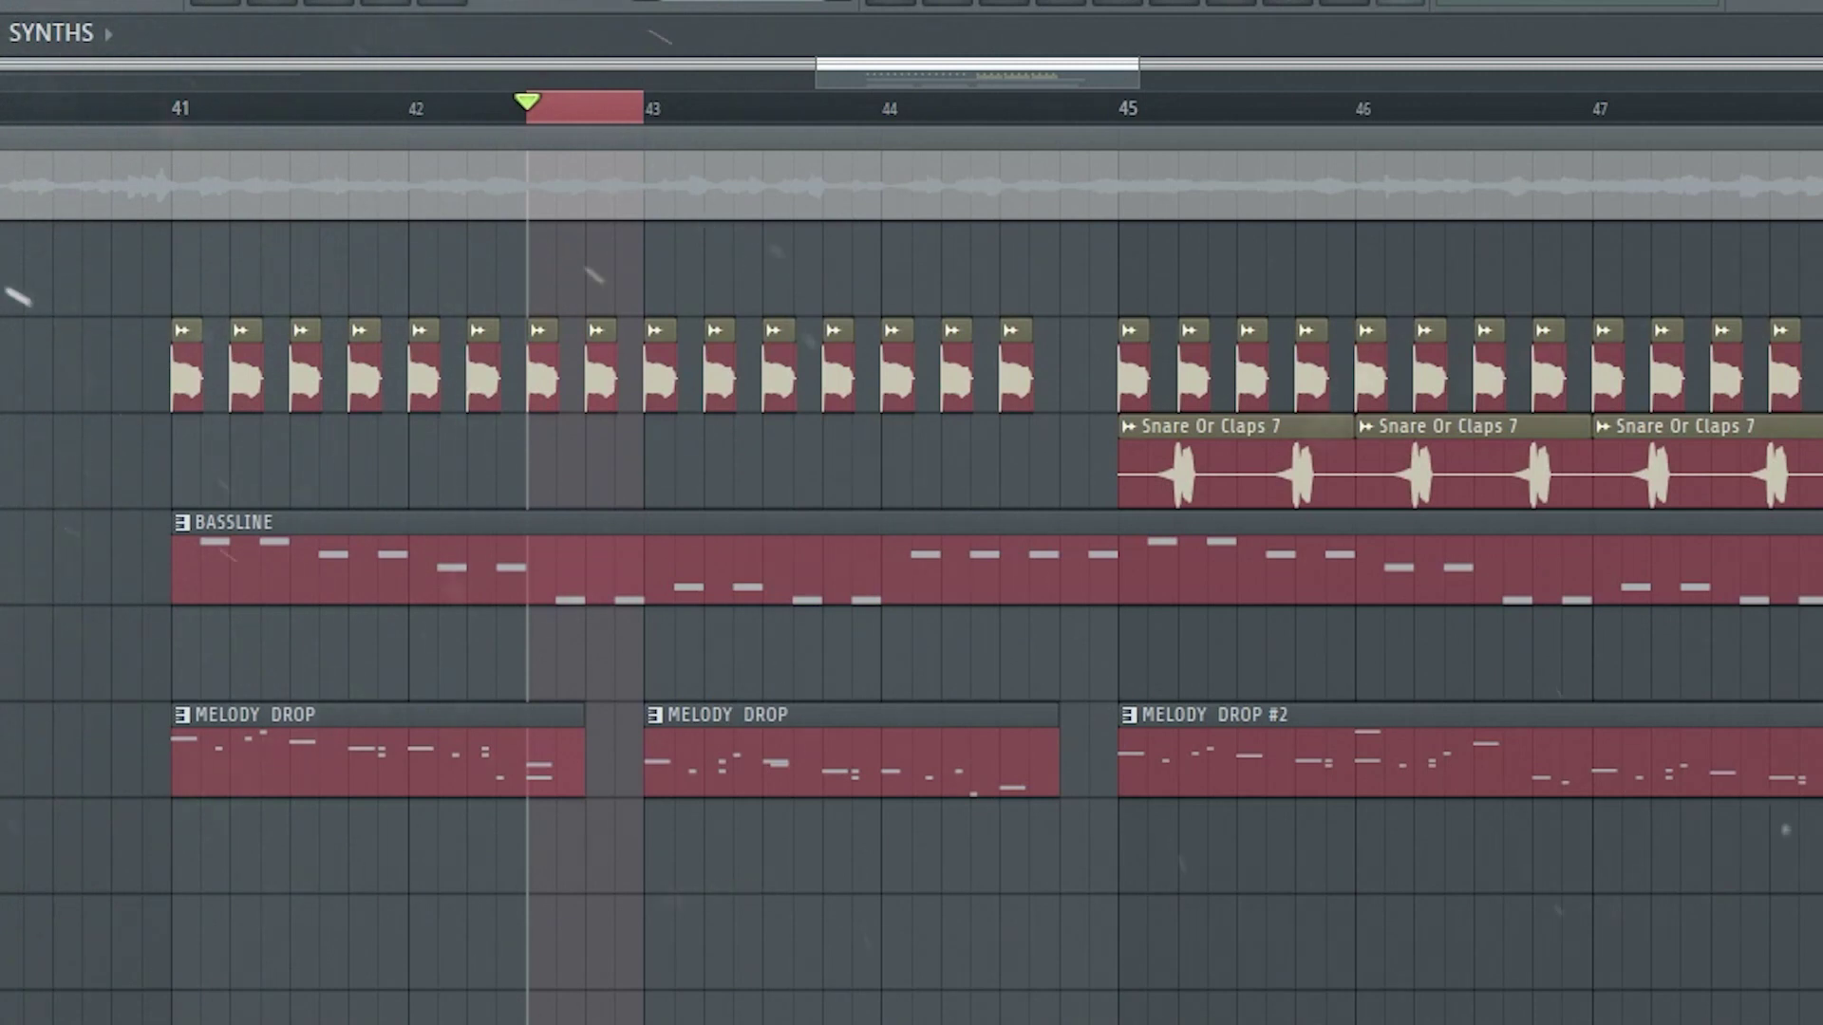
key(space)
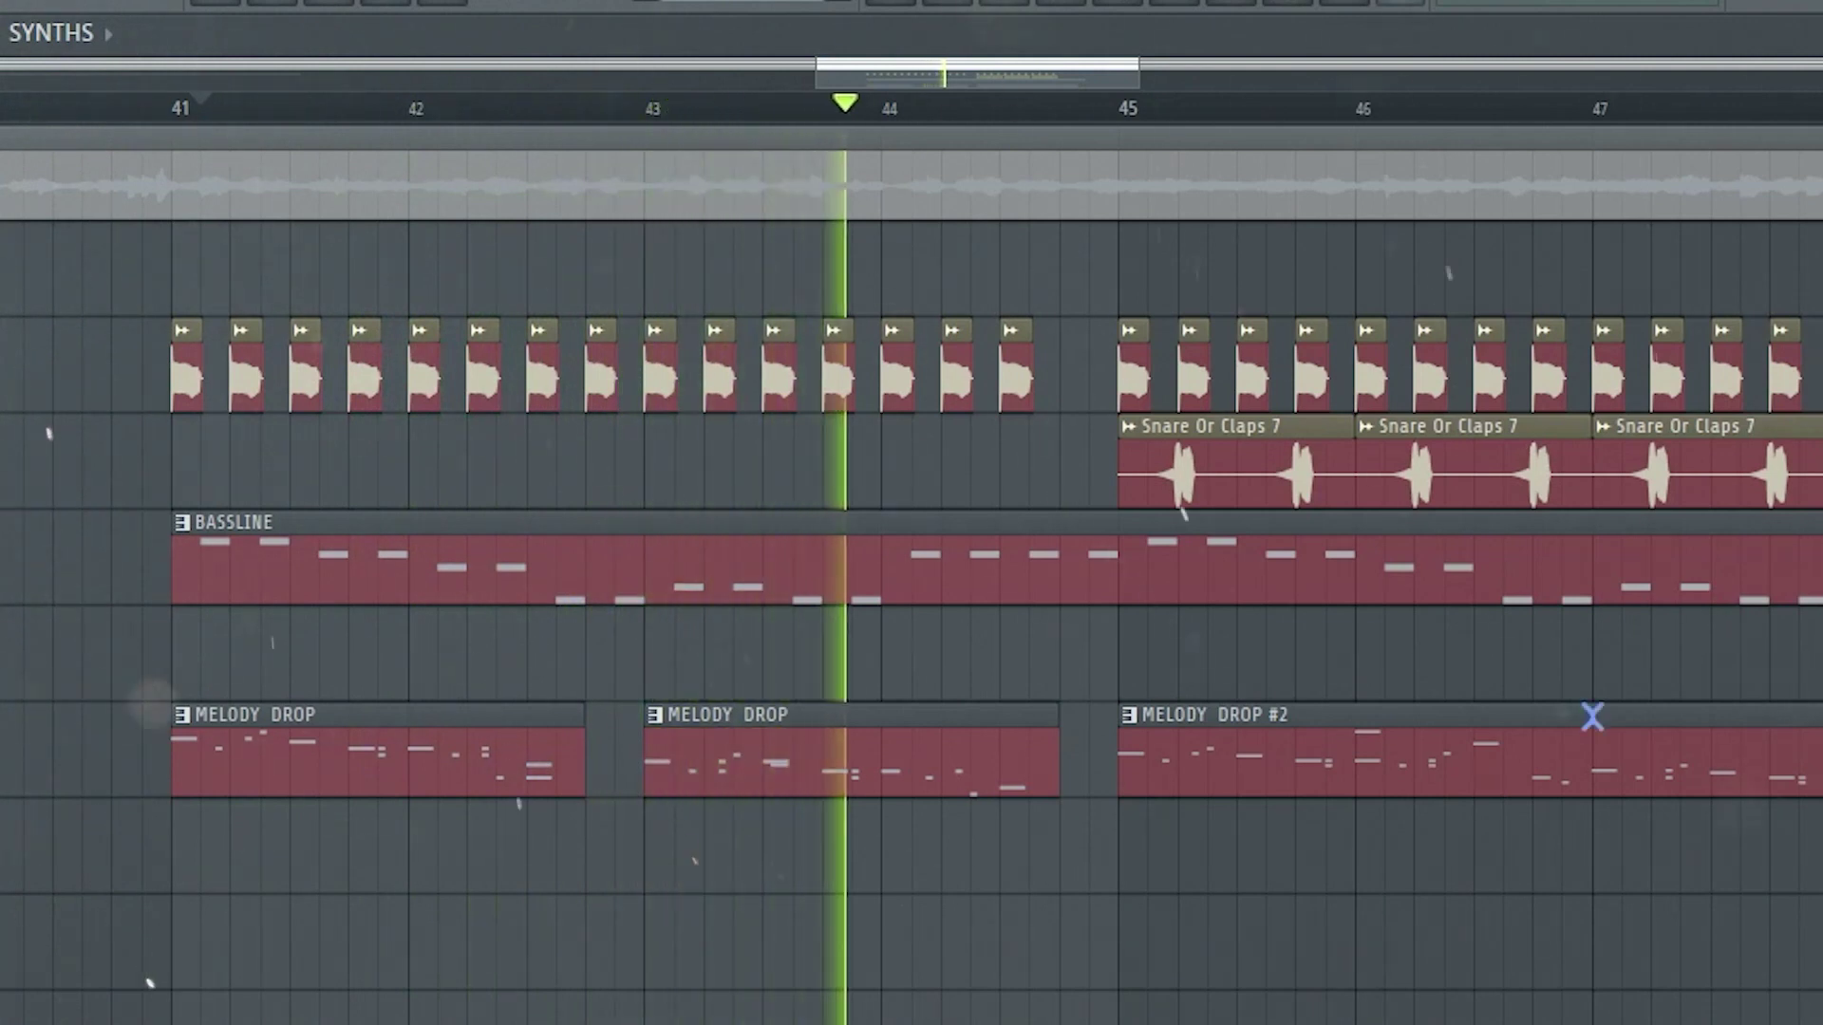
Slice and shorten Melody Drop #2 before bar 47, then slice the reference clips at bar 21.
click(1593, 717)
drag(1592, 745, 1530, 745)
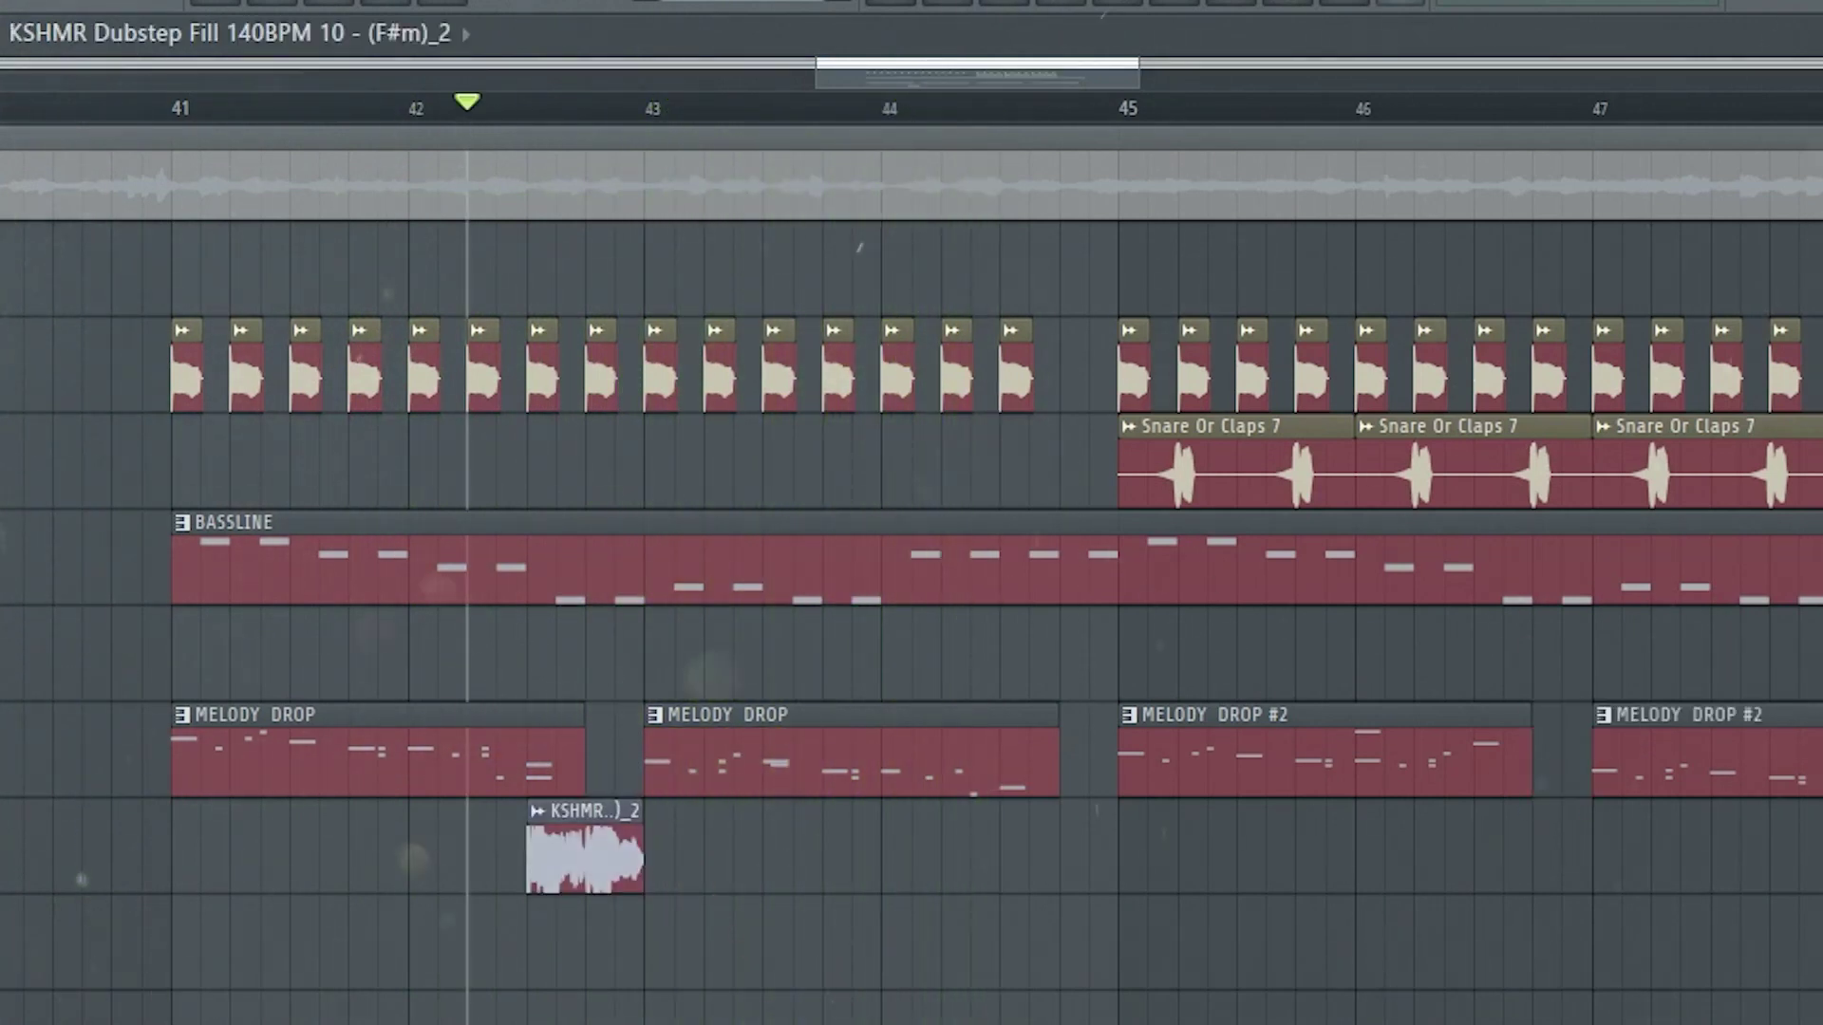
key(space)
key(space)
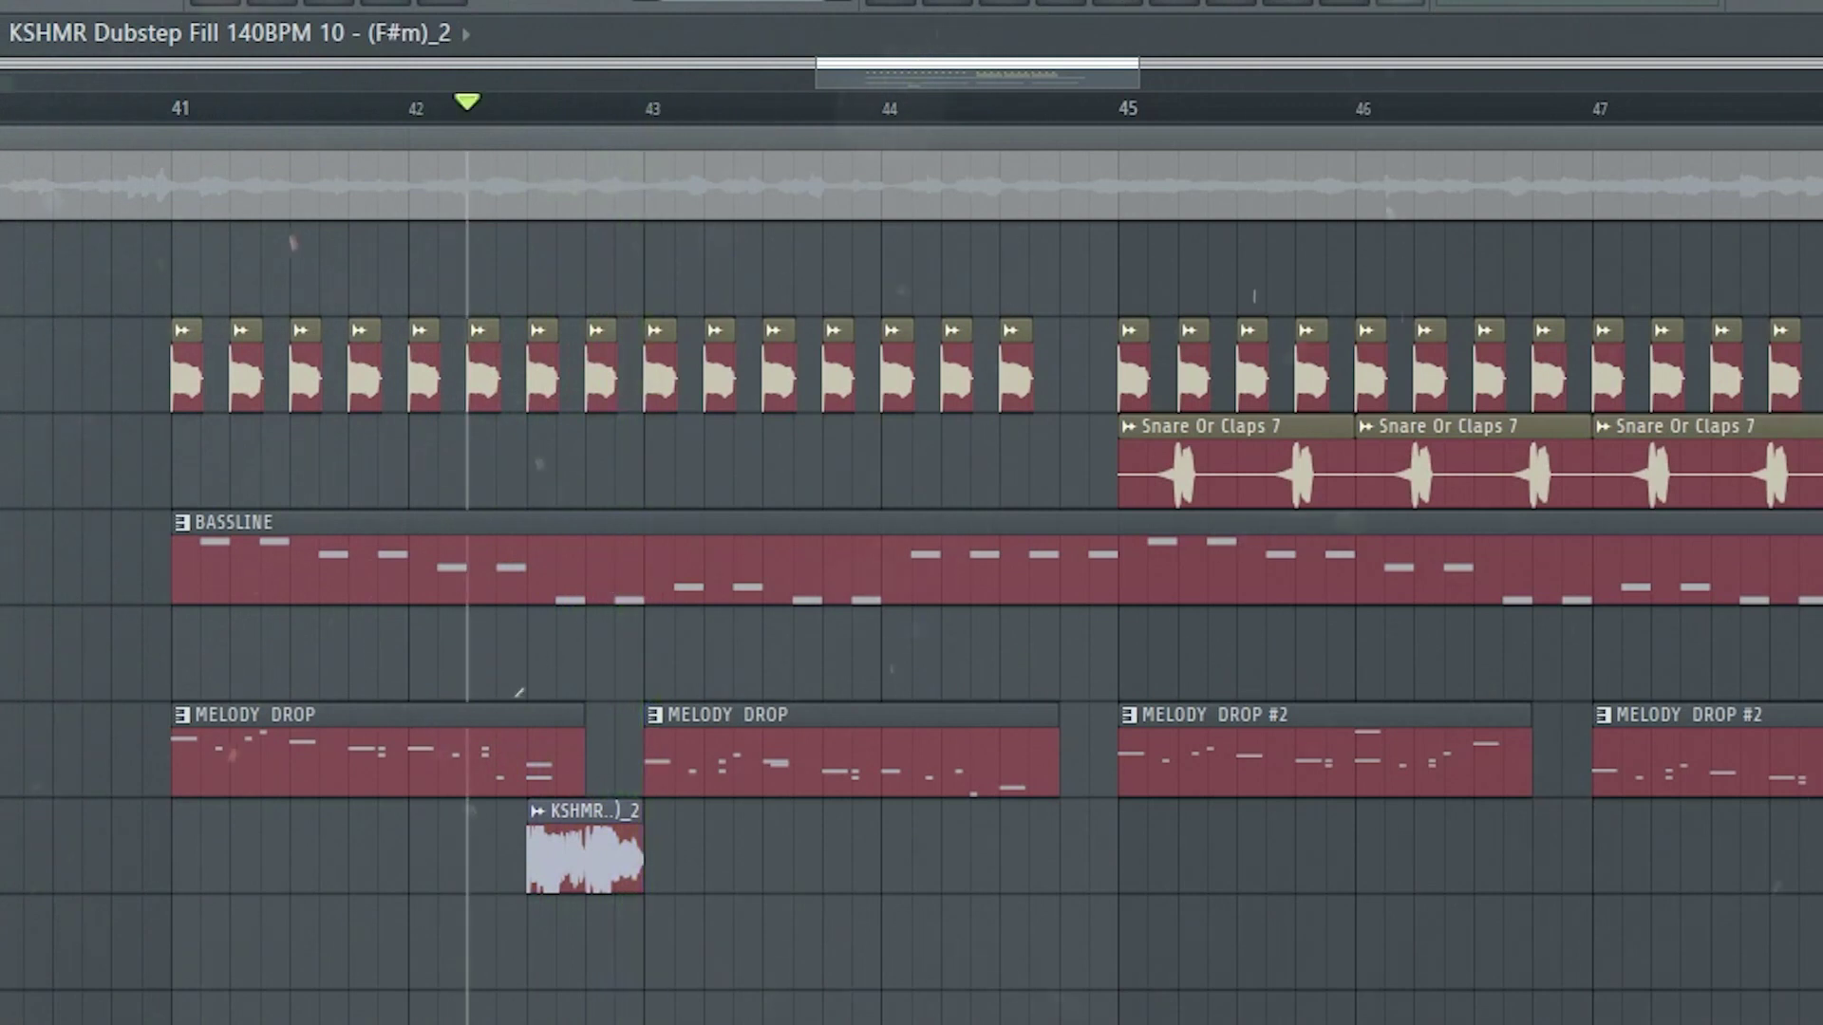
key(space)
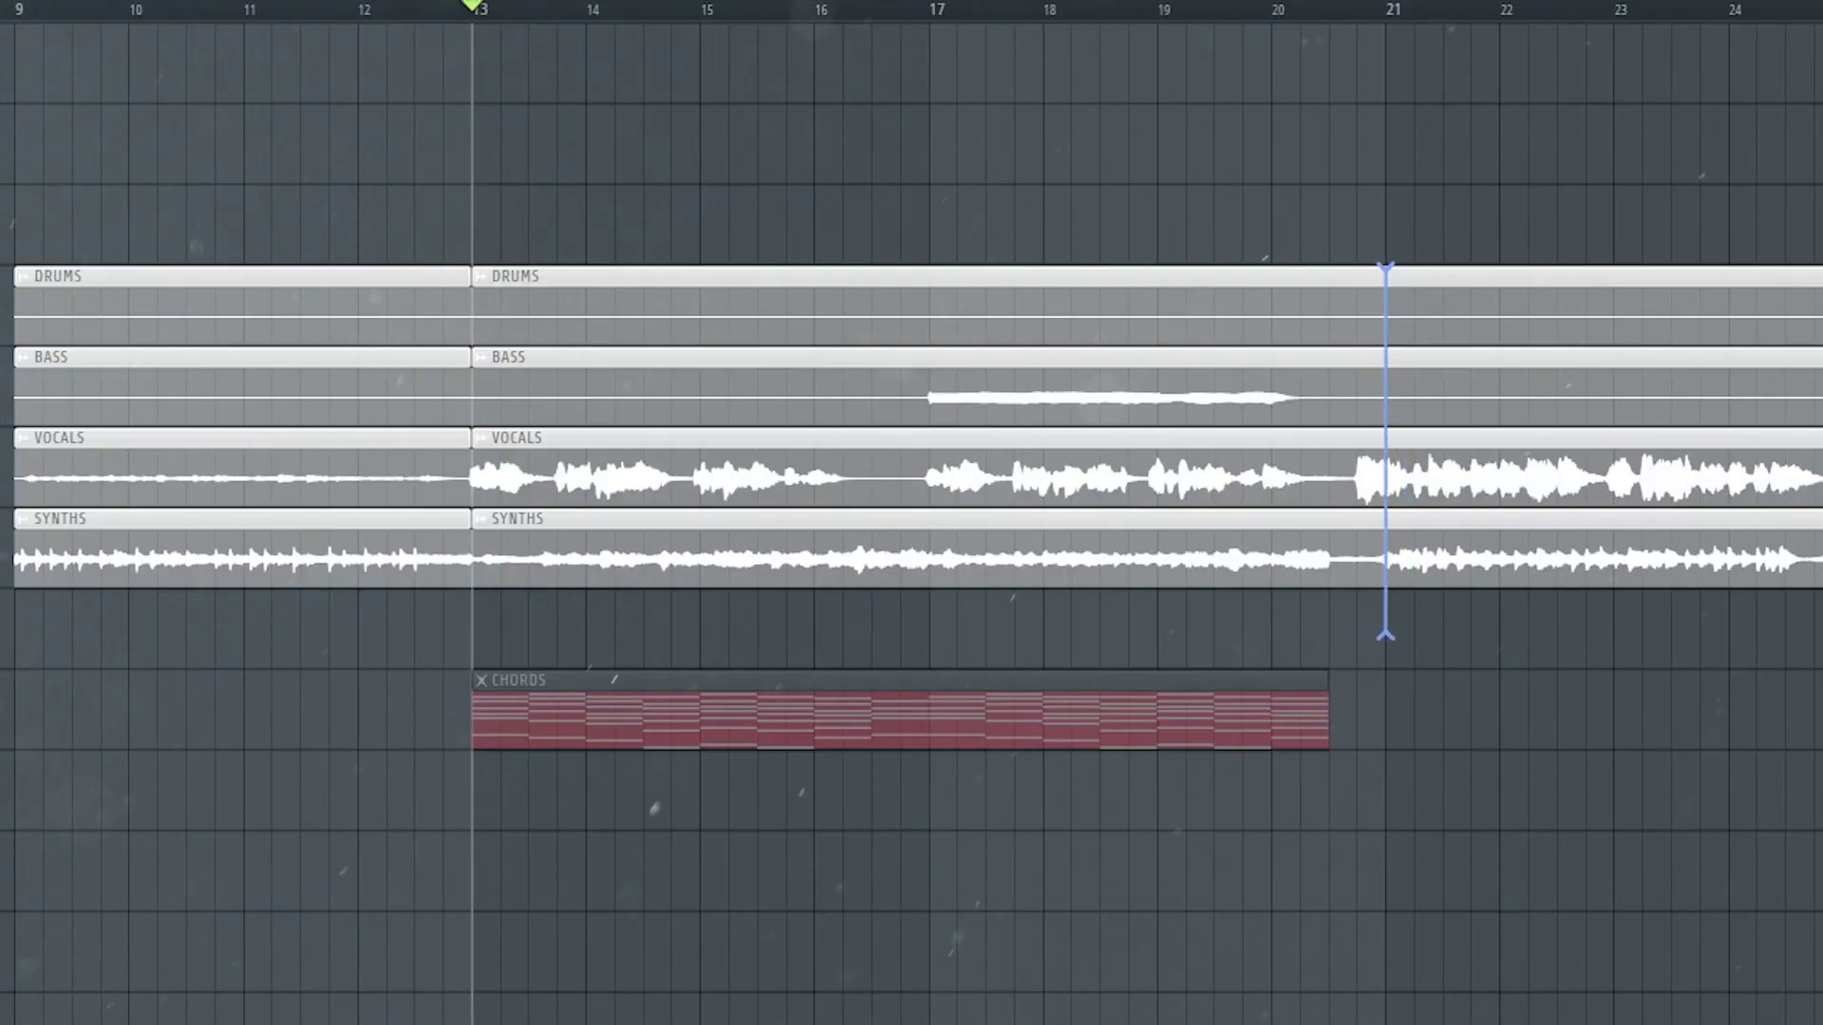
drag(1386, 268, 1386, 635)
key(space)
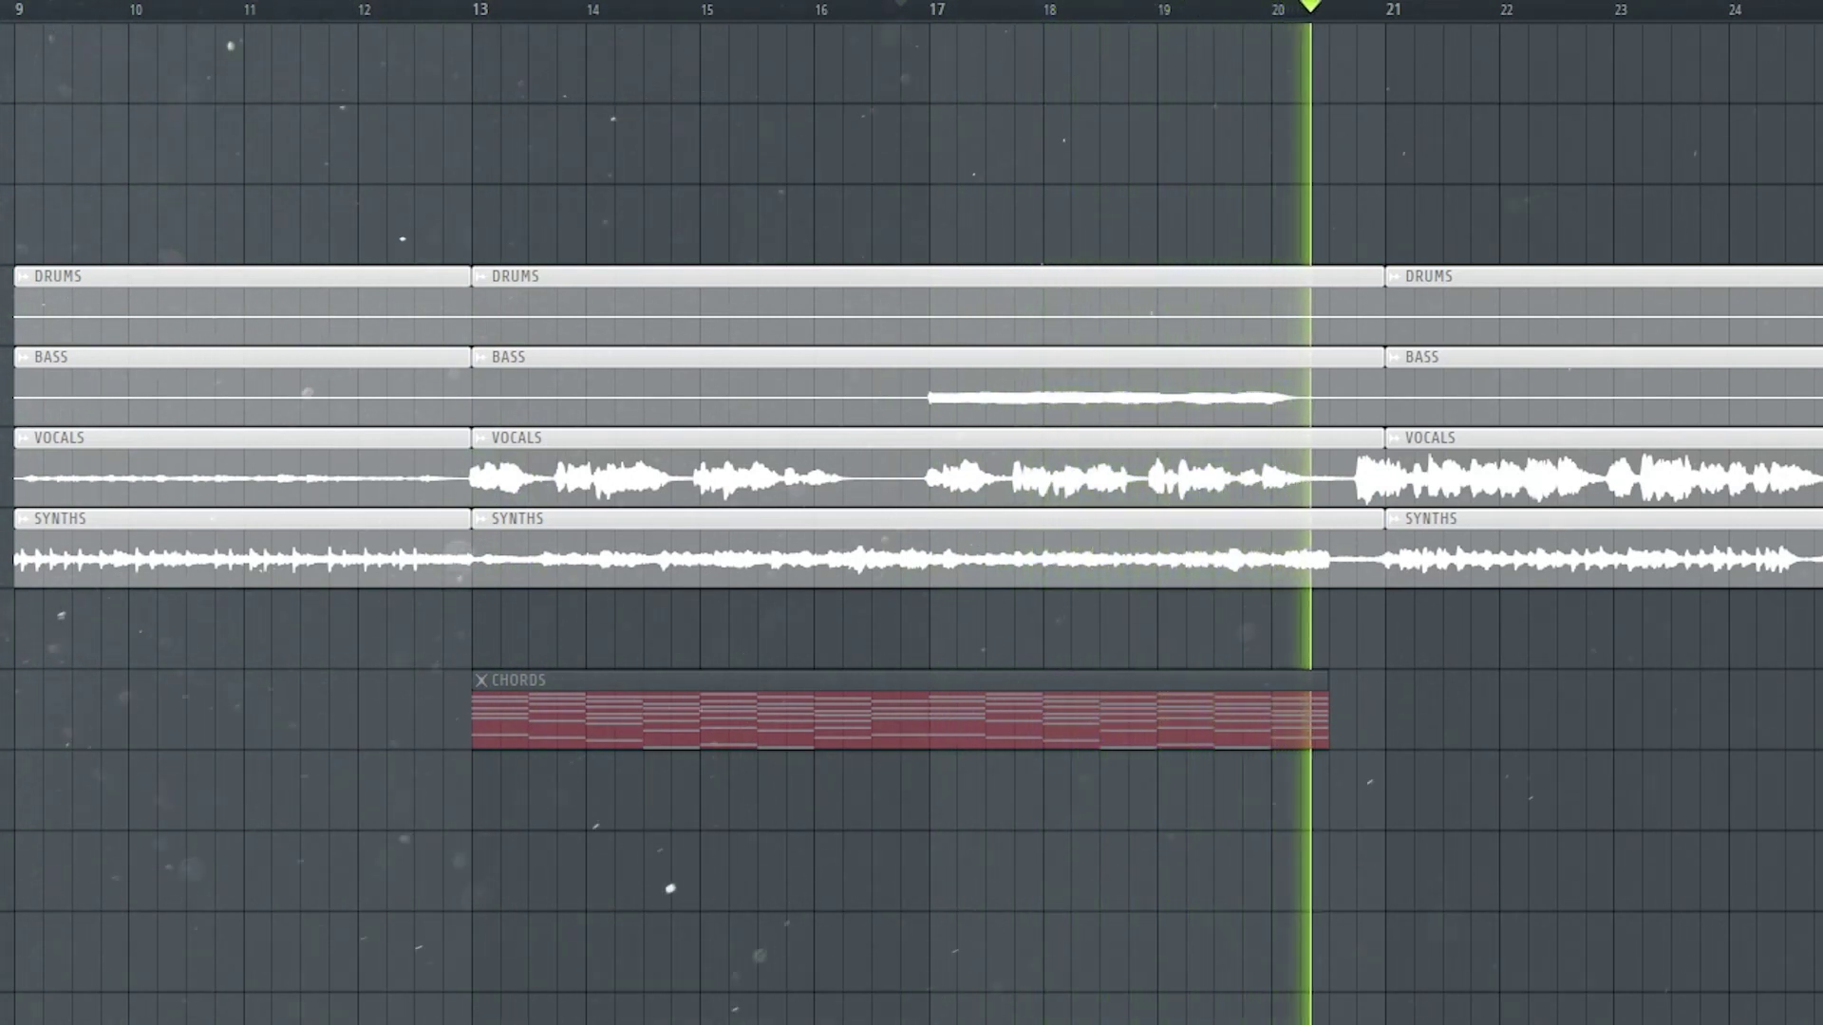
Play and review the CHORDS pattern's stacked notes in the piano roll.
key(space)
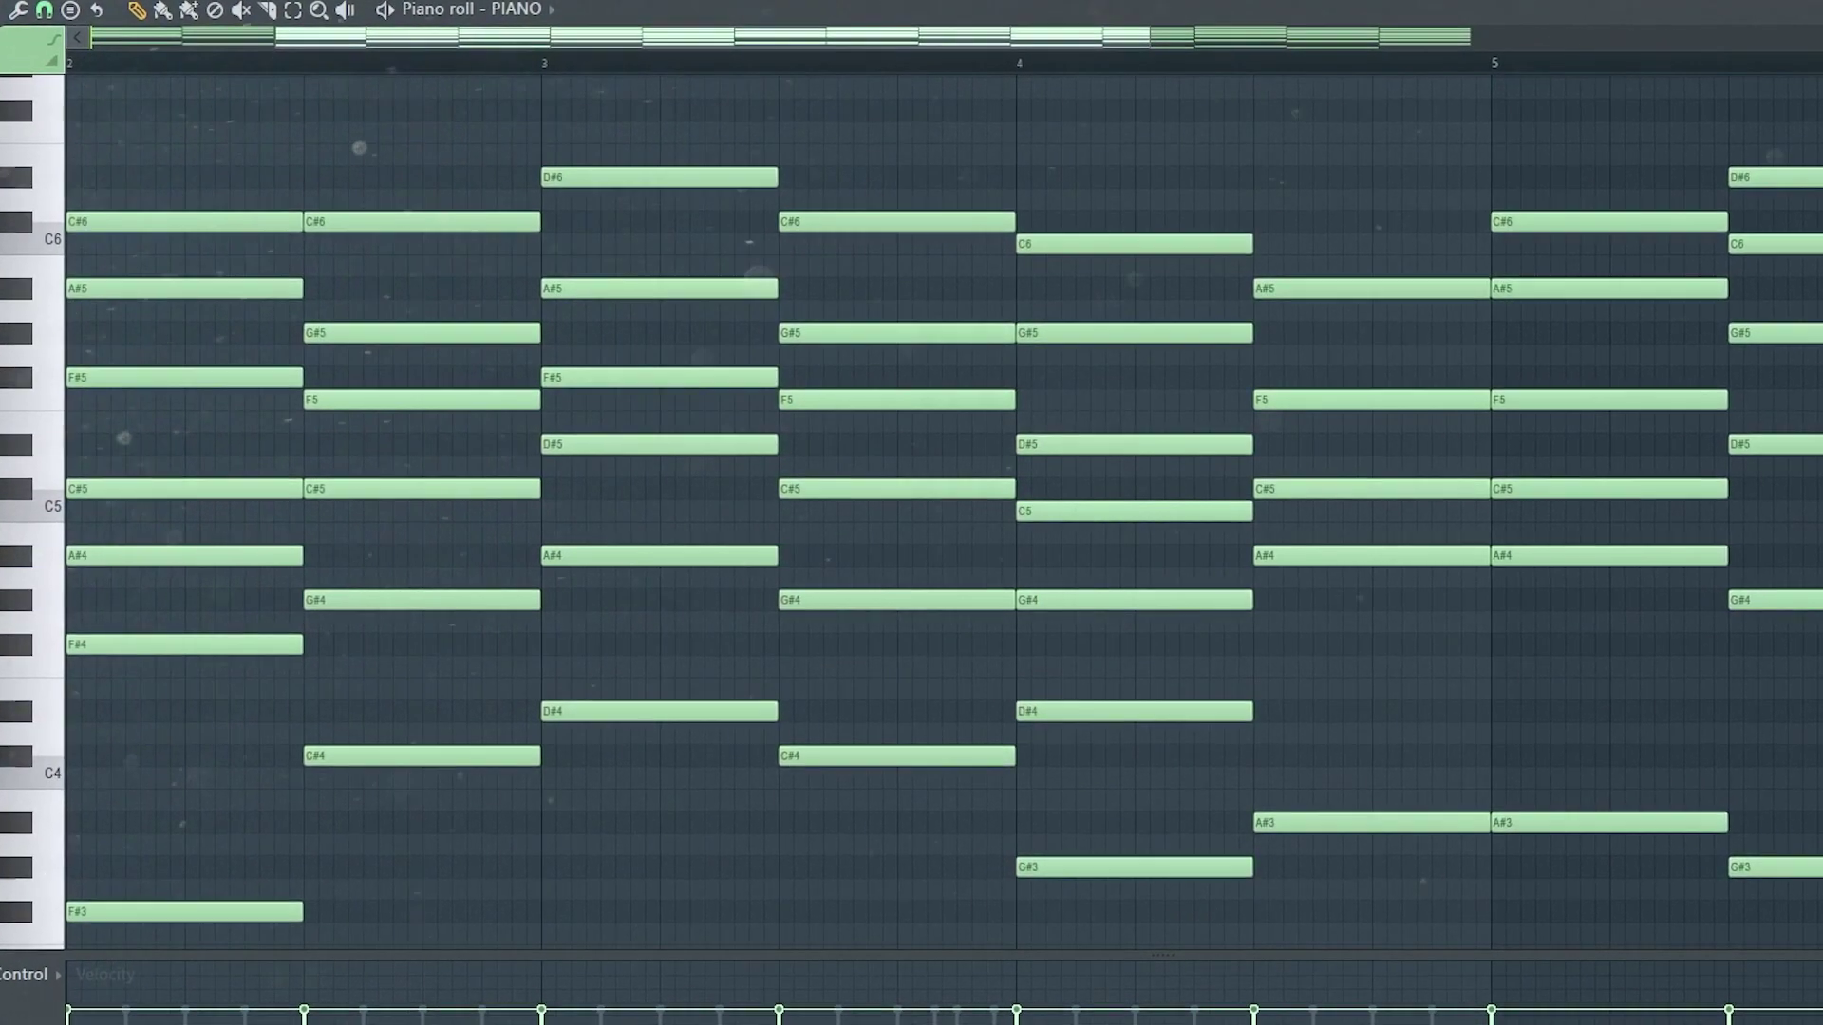
key(F6)
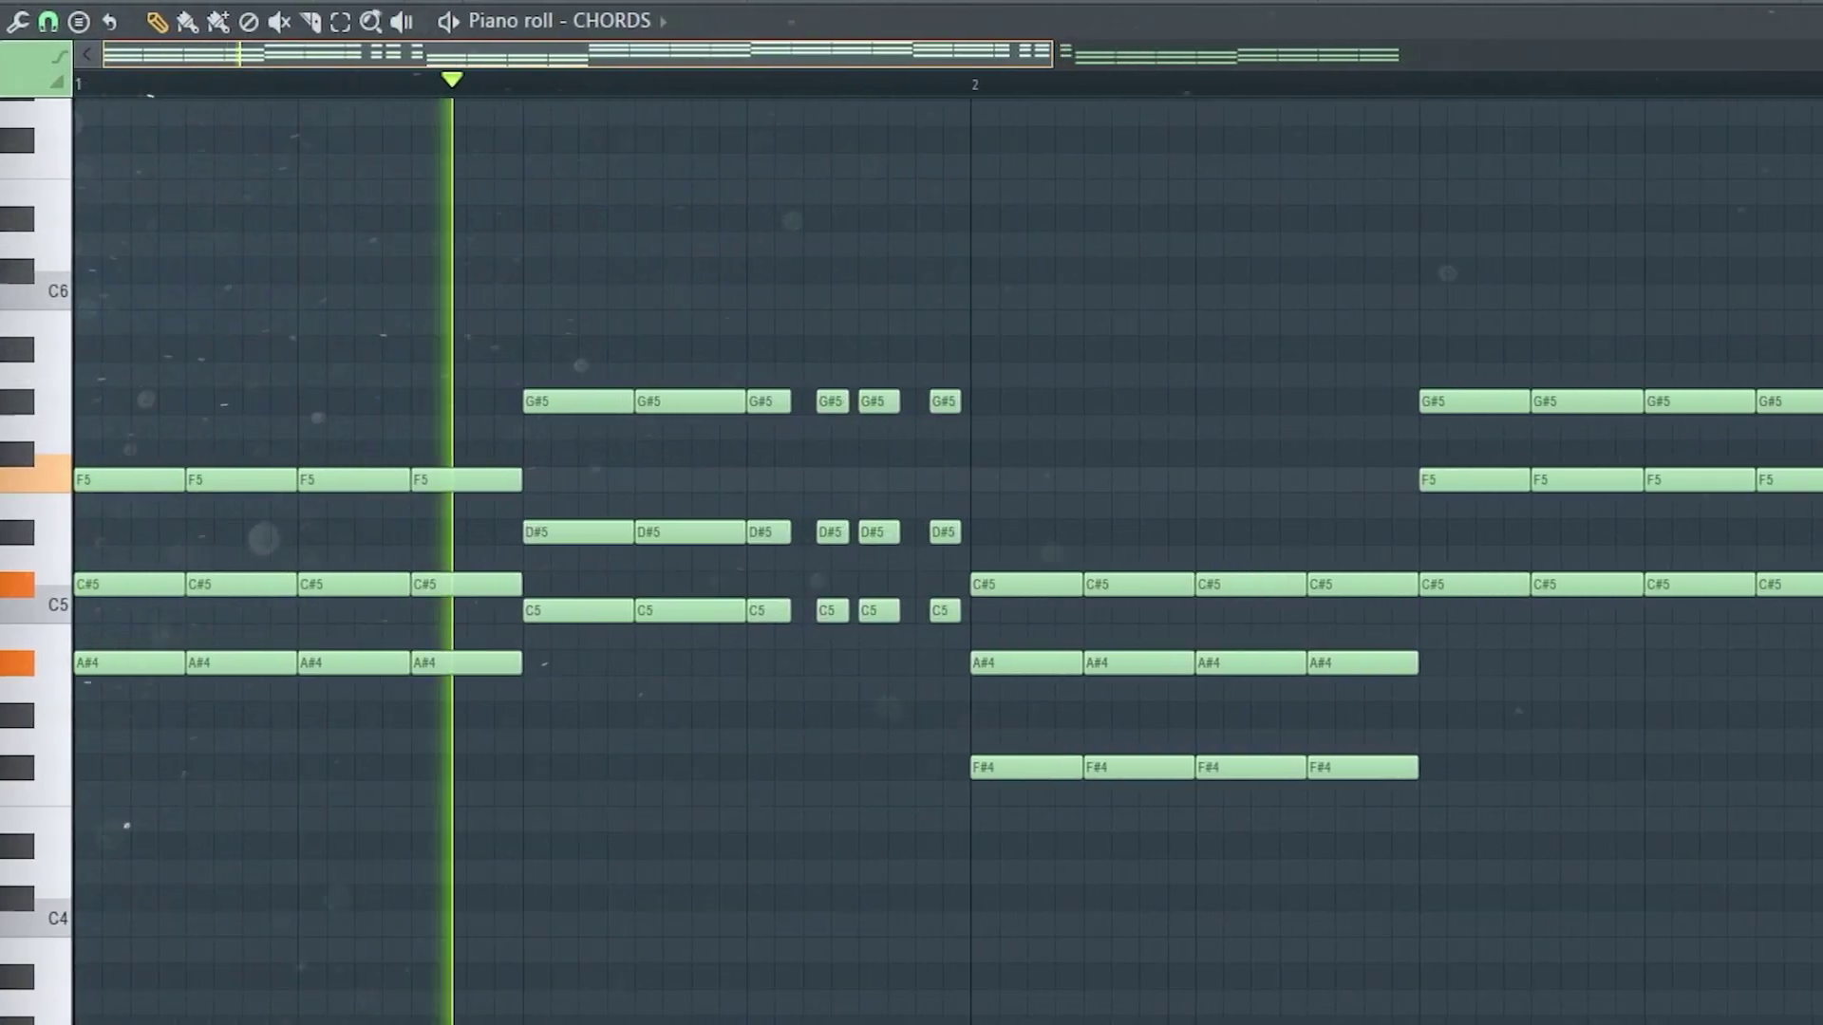
scroll(911, 560, down, 3)
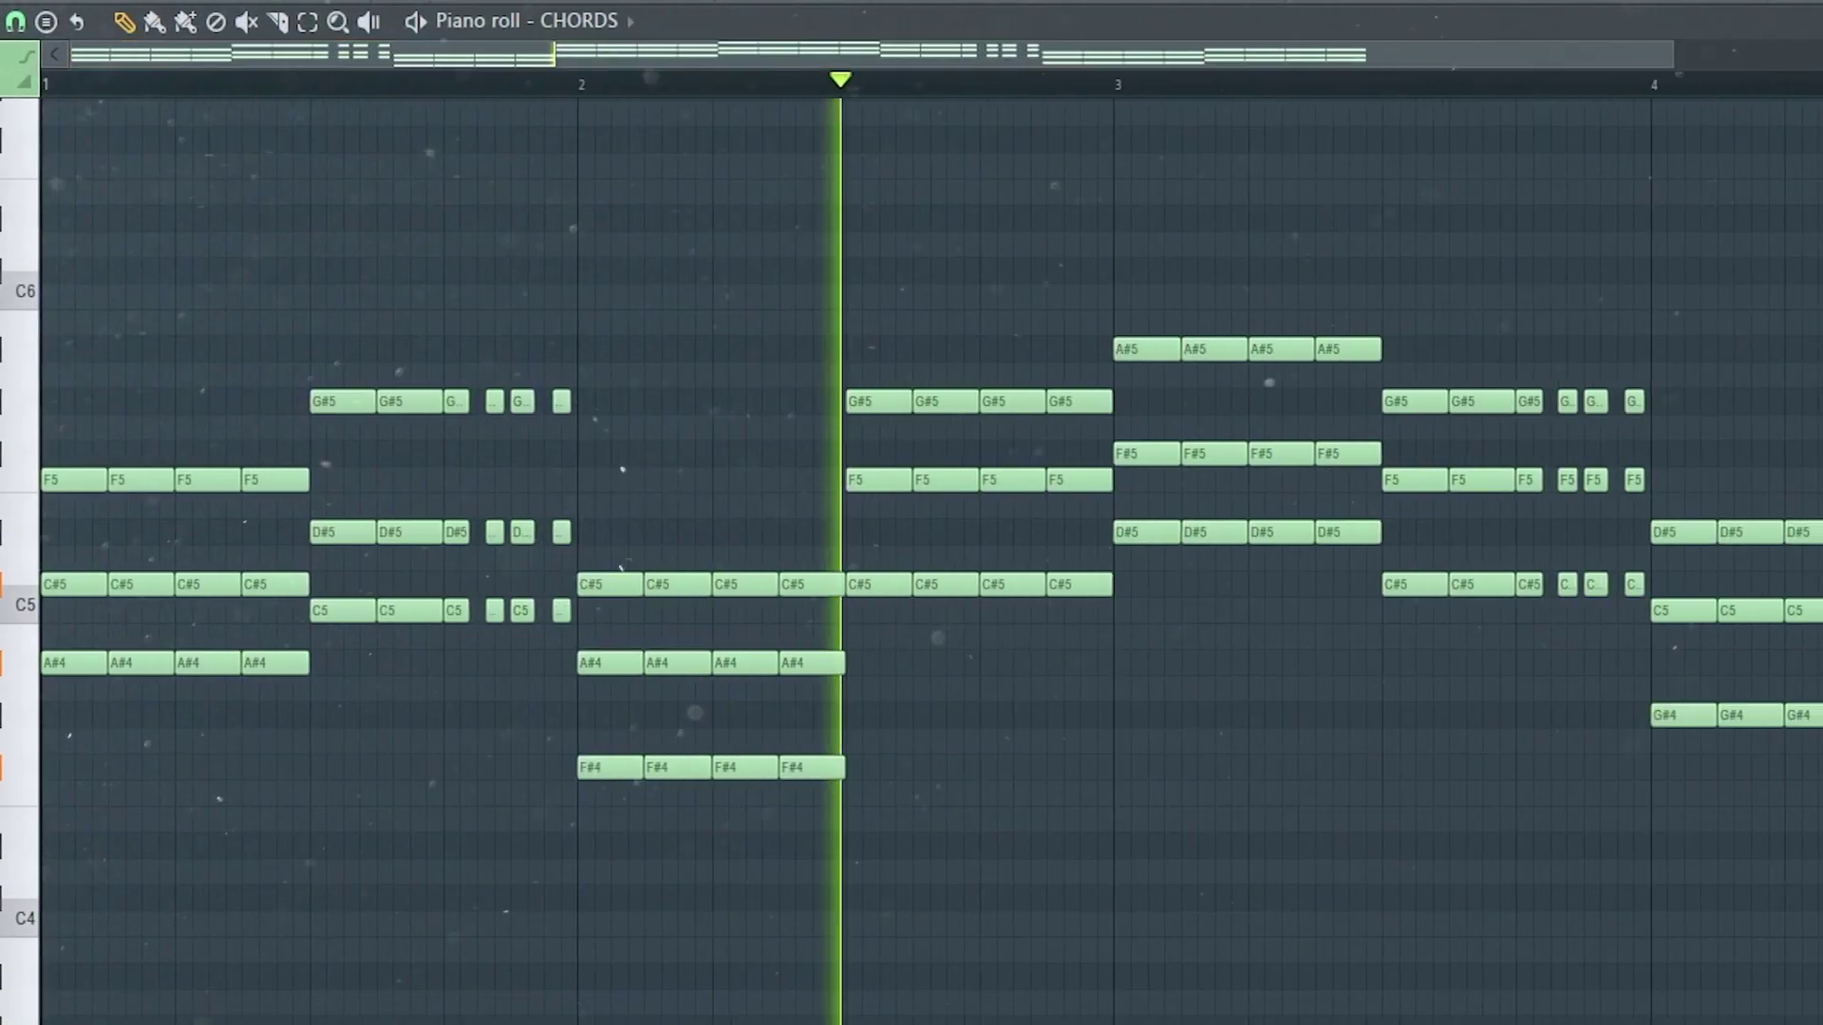
key(space)
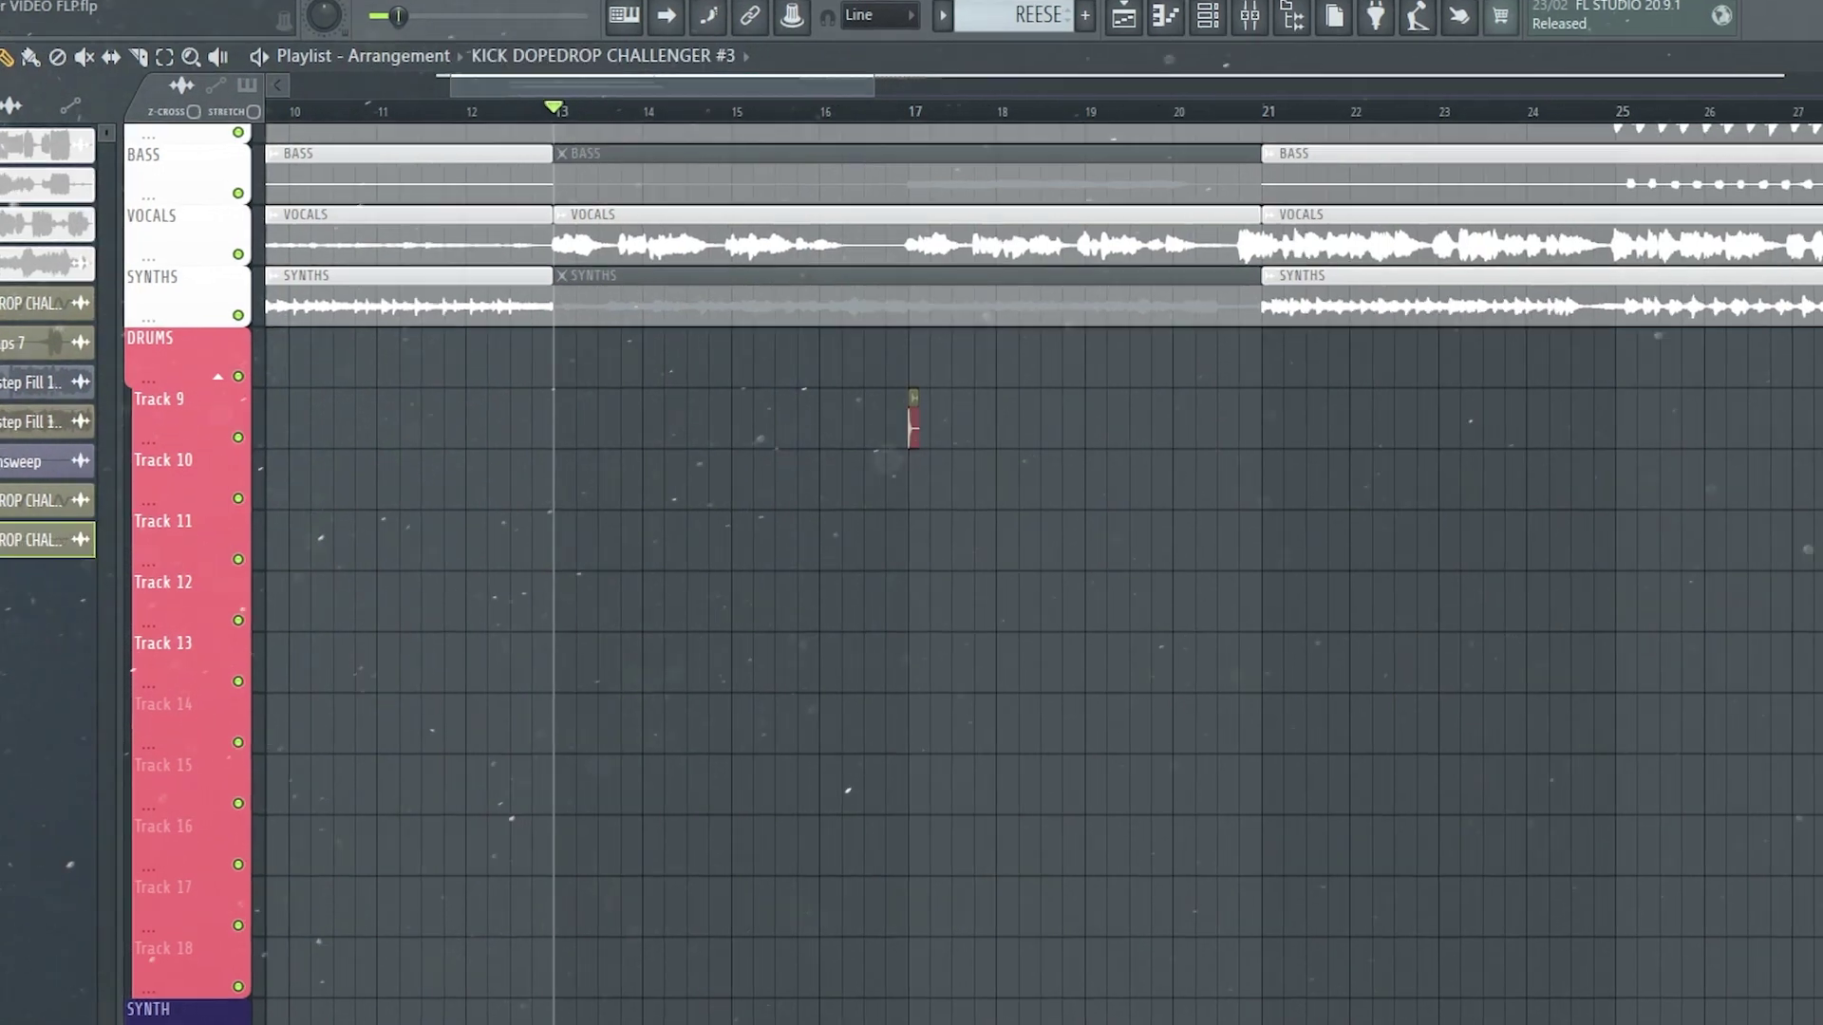
Paint kicks along Track 9 ending at bar 20 and repeat the percussion hit with Ctrl+B.
mouse_move(910, 418)
mouse_down()
mouse_move(1248, 412)
mouse_move(1168, 417)
mouse_up()
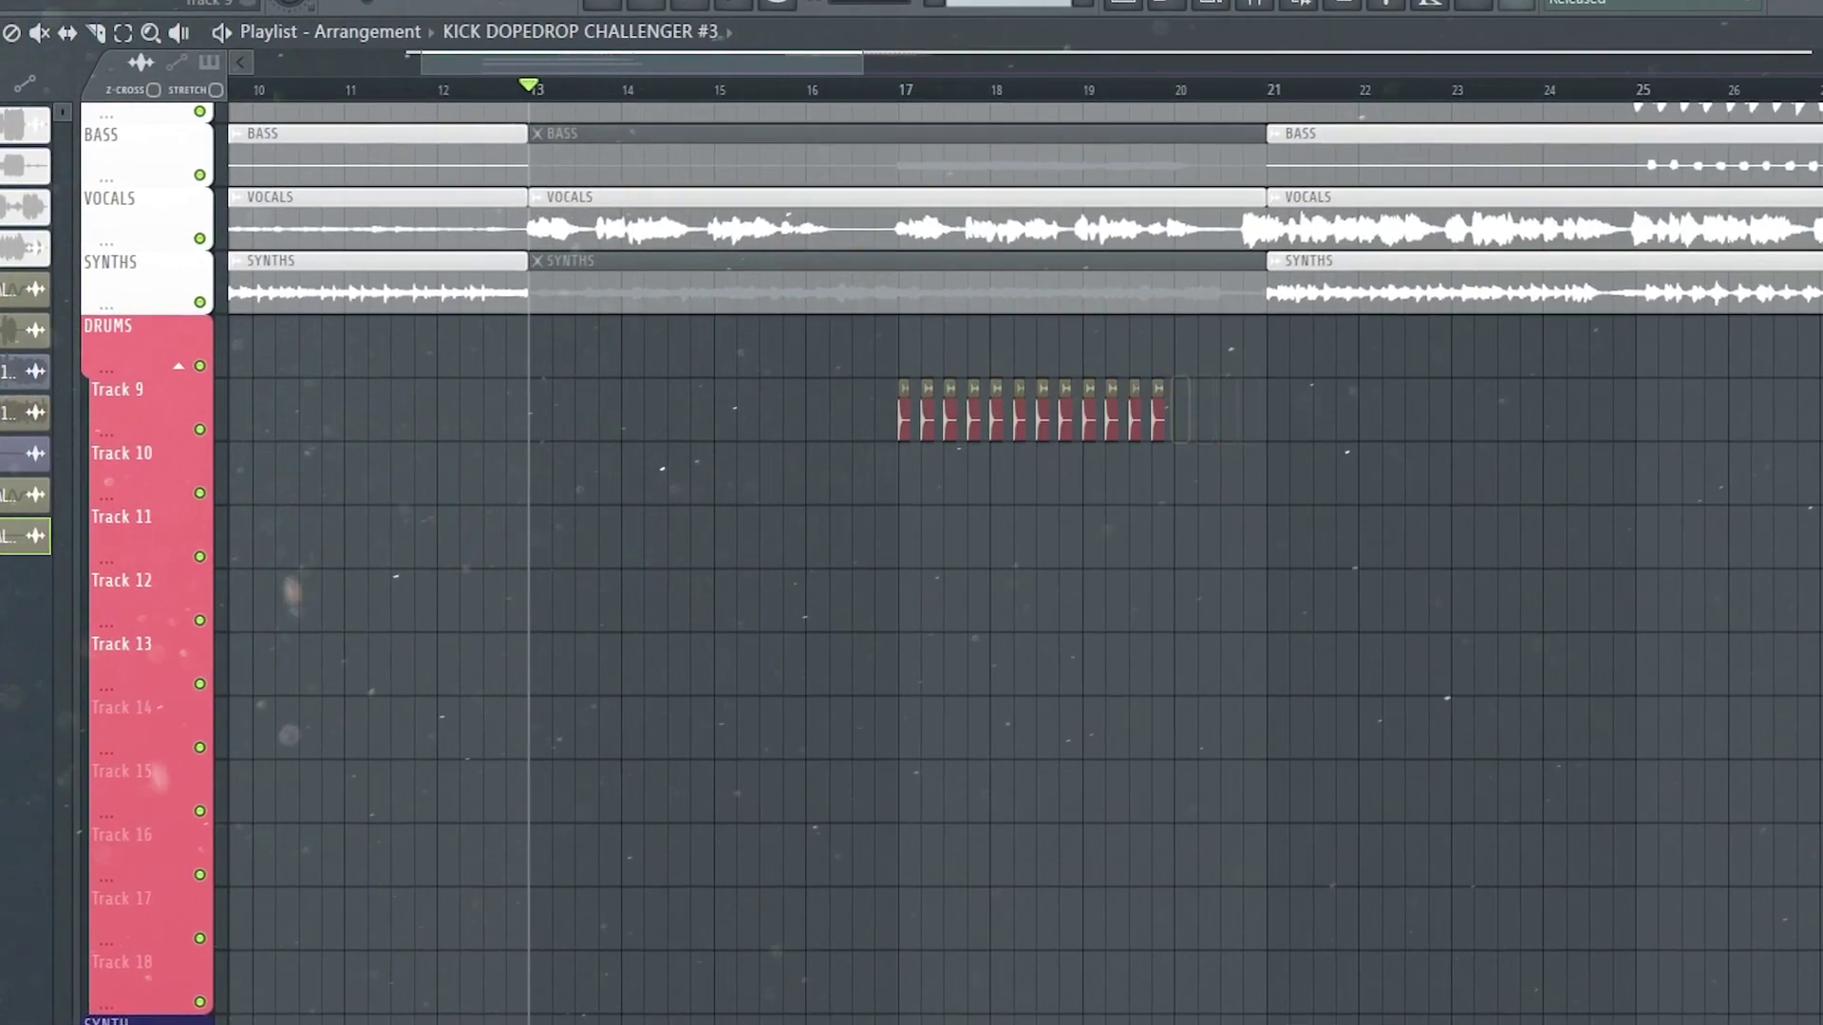
drag(29, 537, 1177, 517)
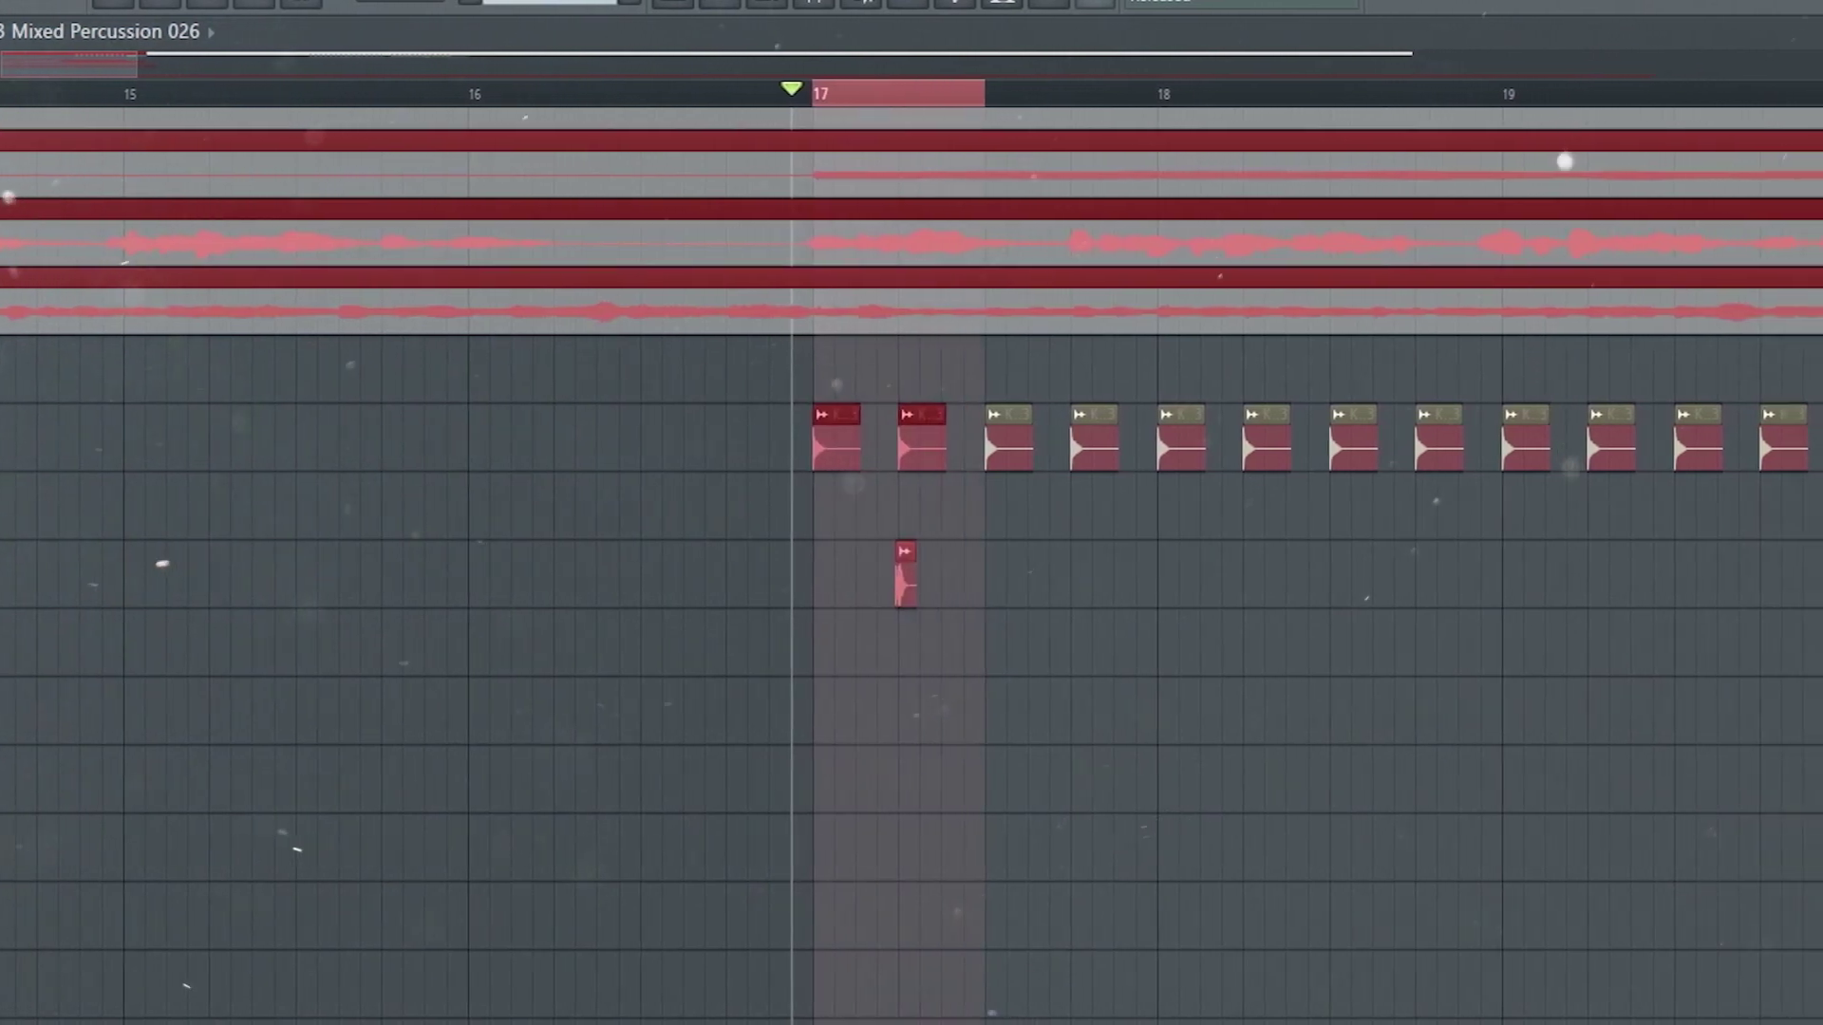
key(ctrl+b)
key(ctrl+b)
key(ctrl+b)
key(ctrl+b)
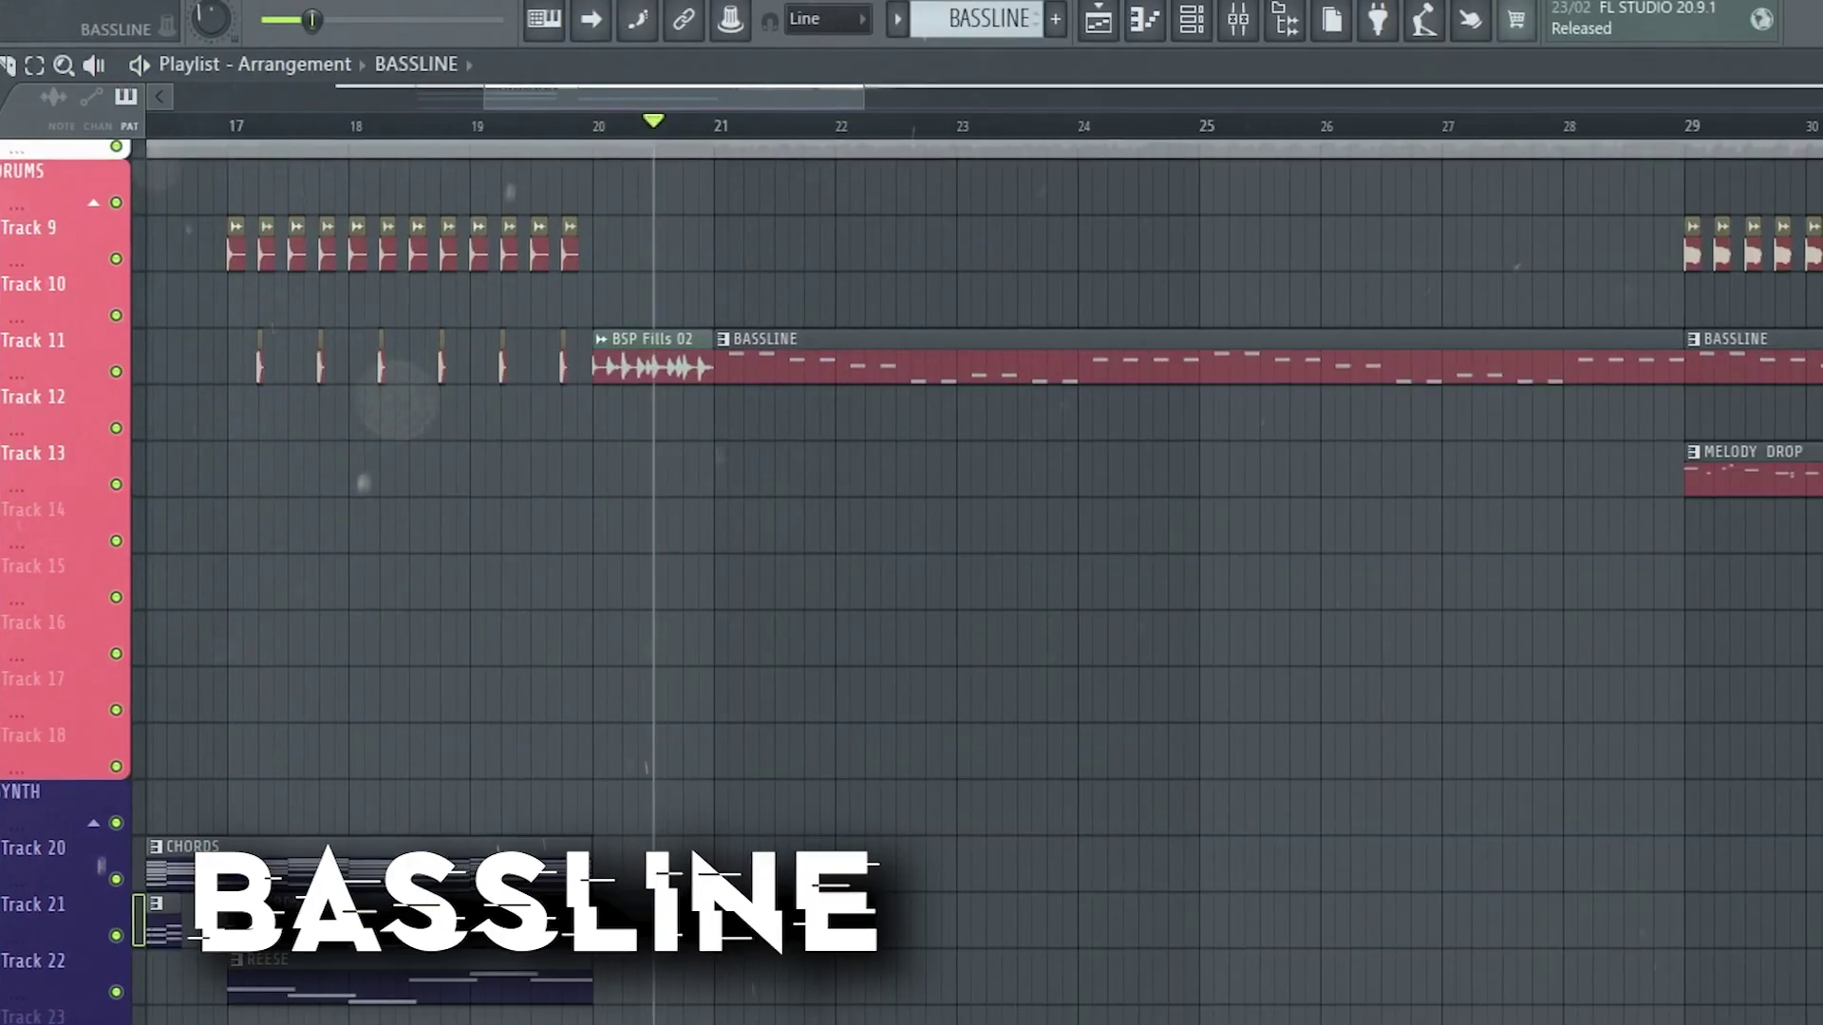
key(space)
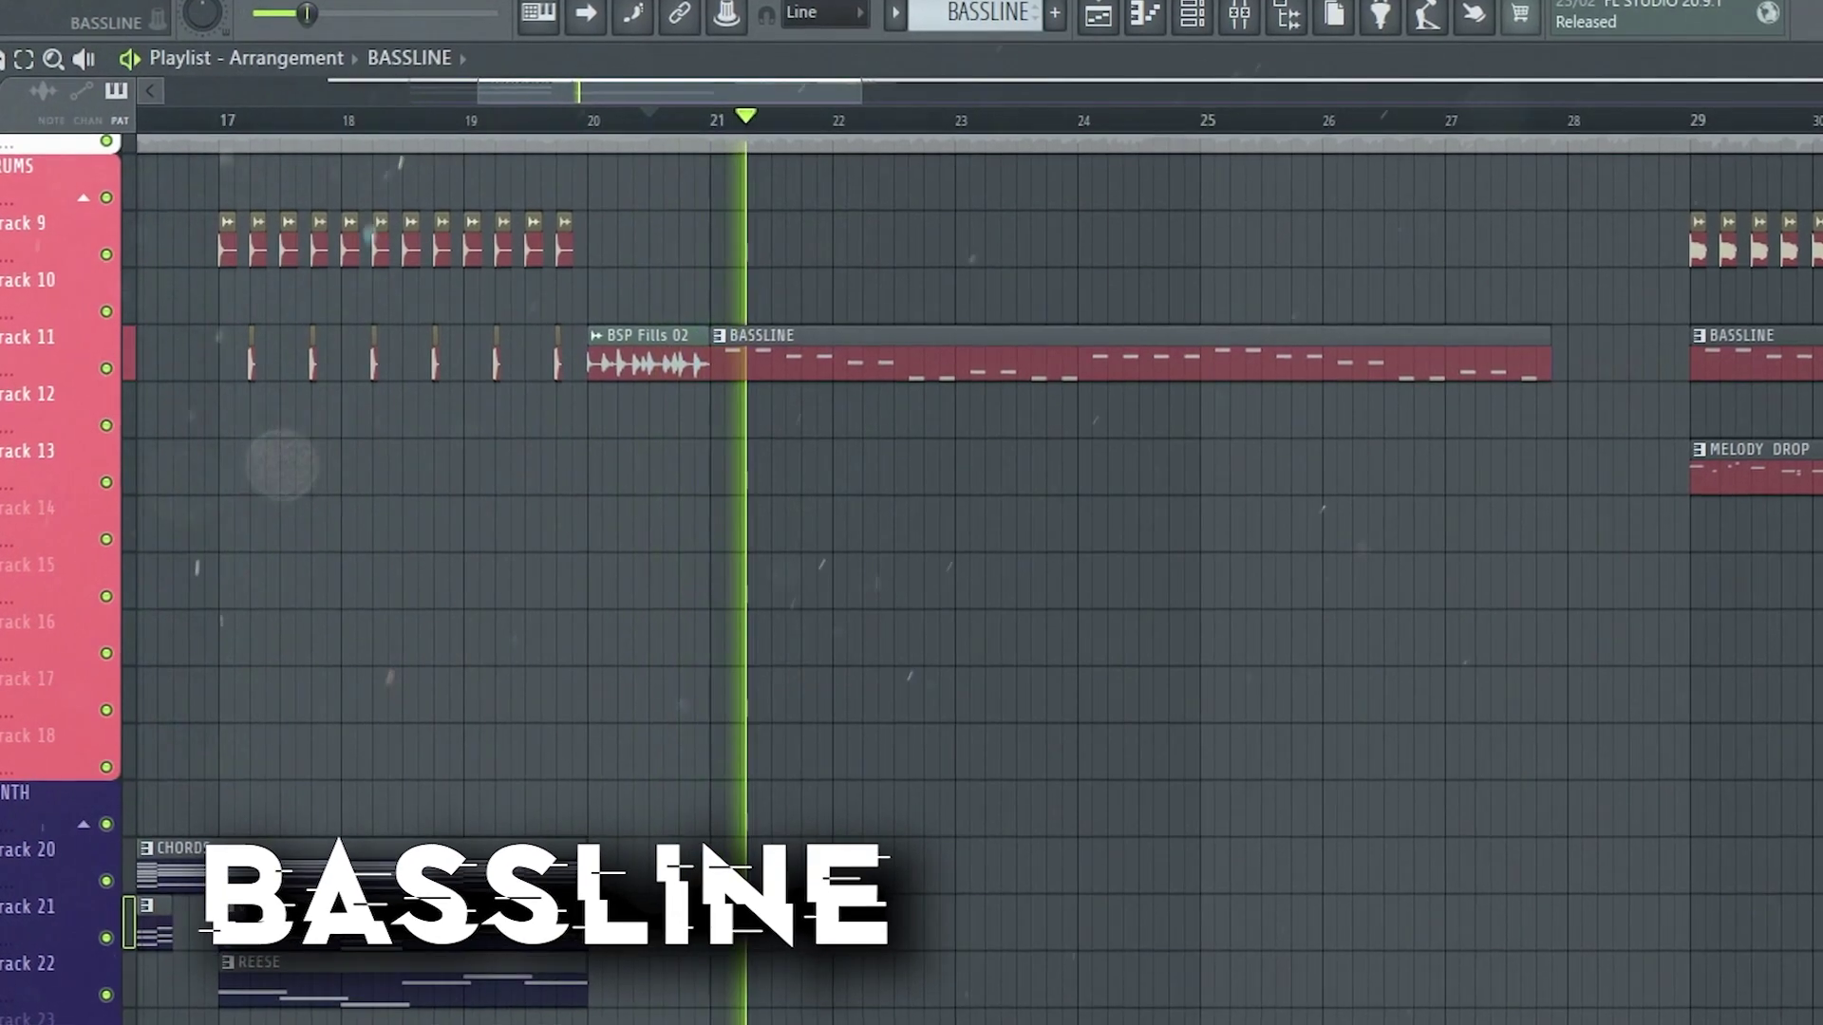
Scroll down the playlist to view the arrangement's drum, synth and FX tracks.
scroll(949, 570, down, 3)
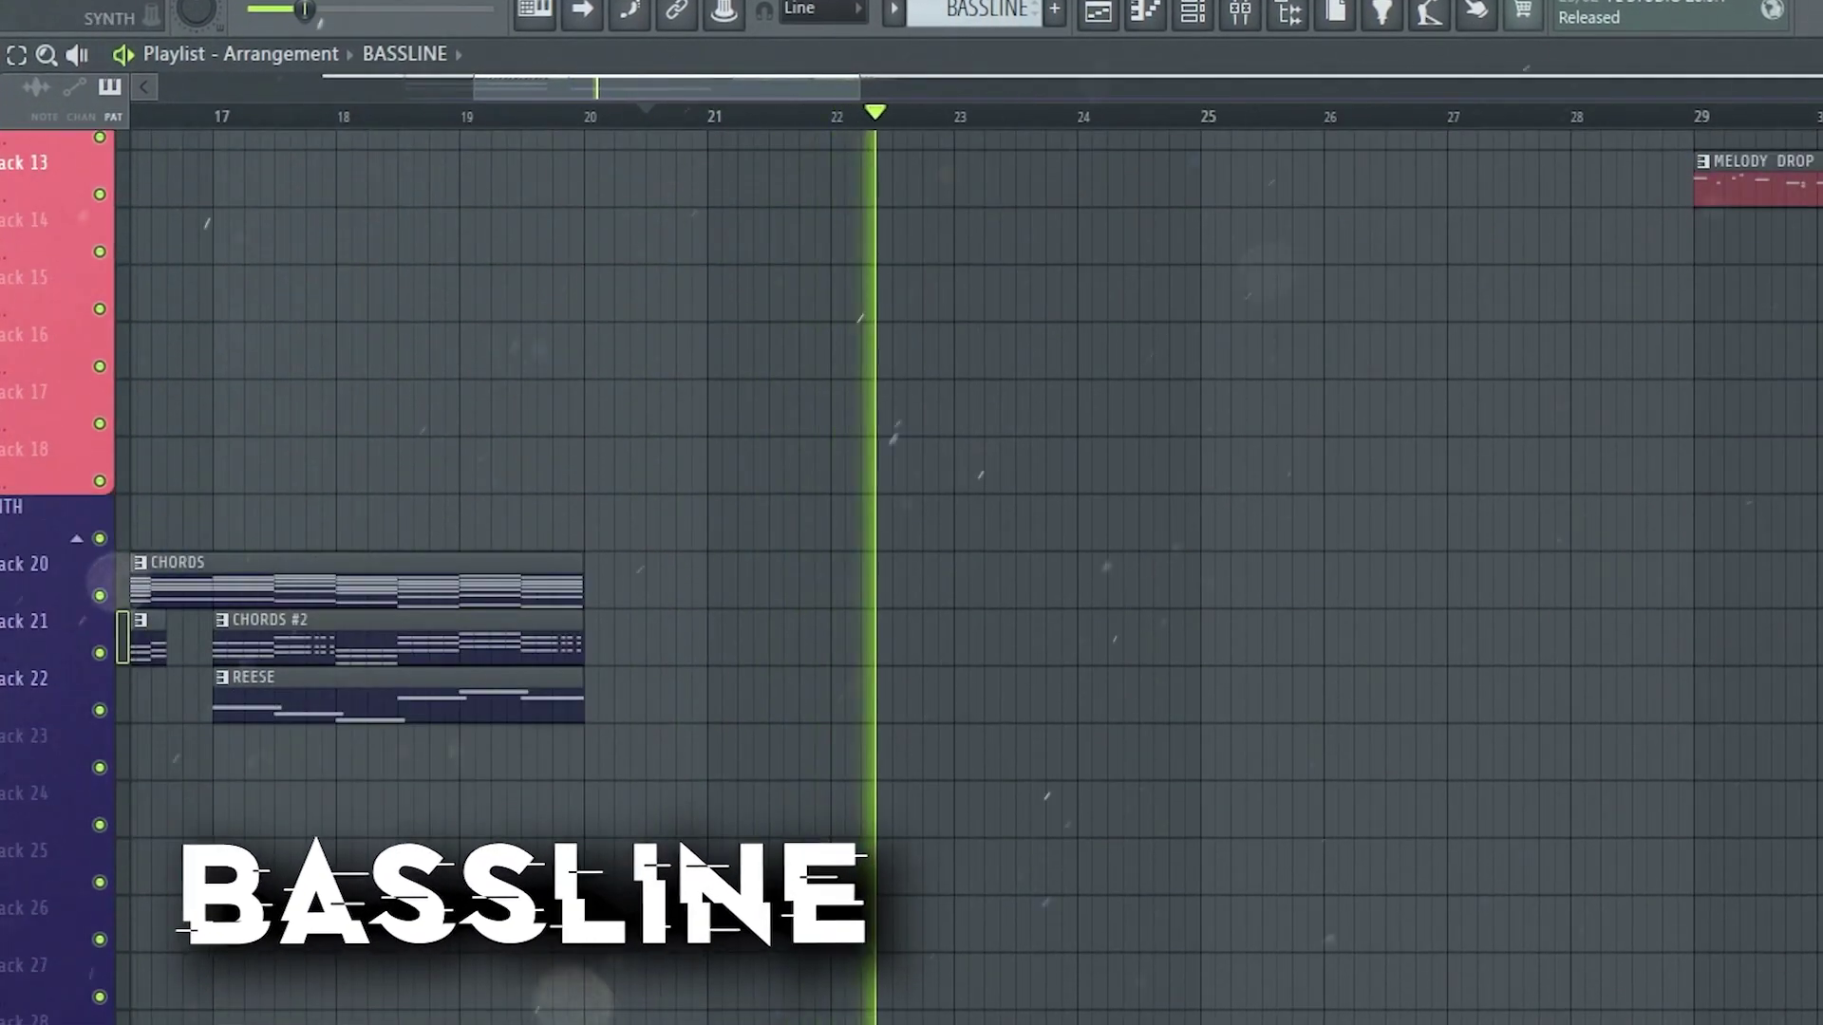
scroll(949, 570, down, 1)
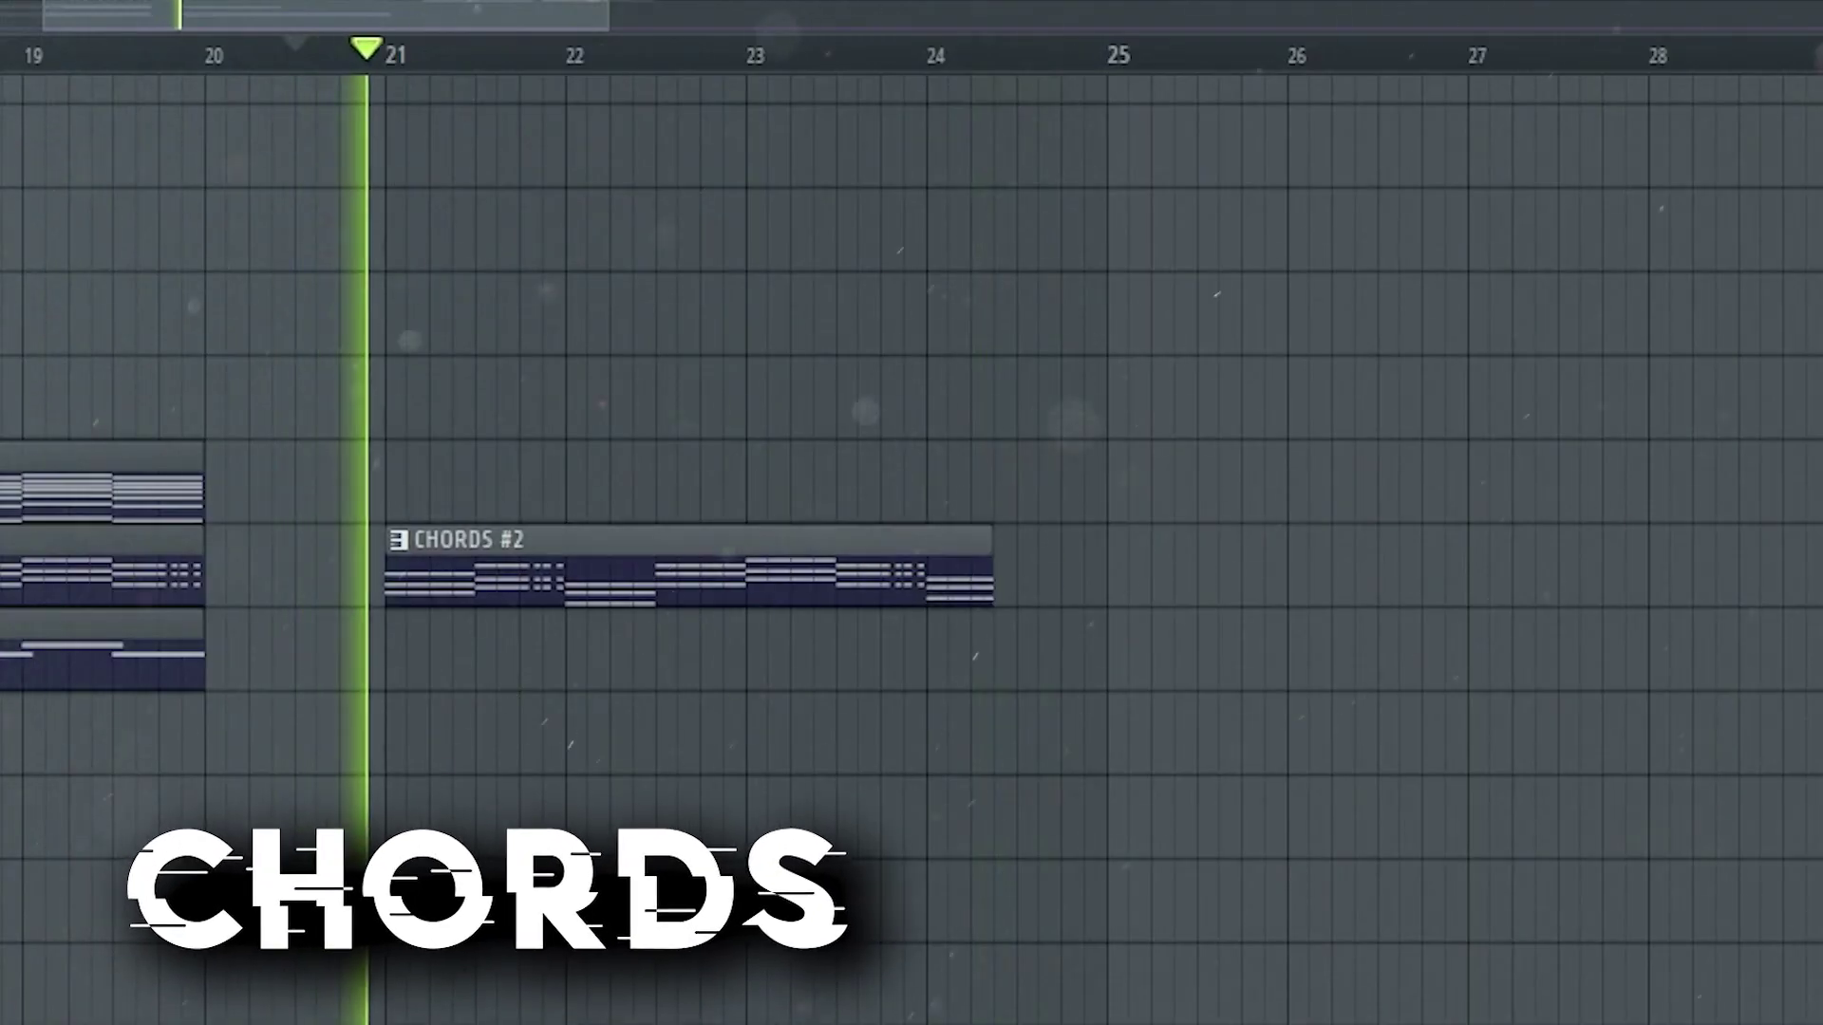